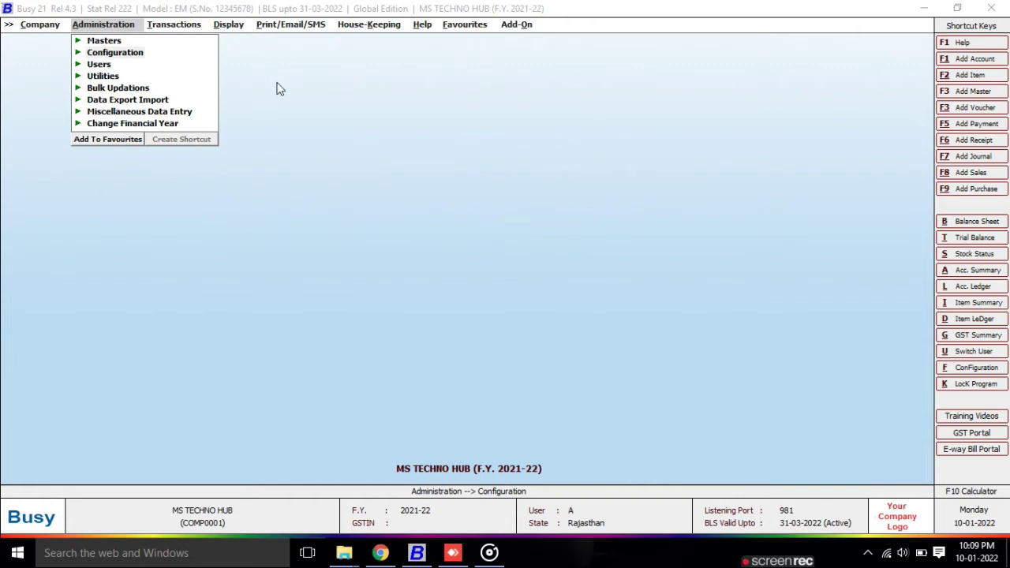
- Open user A's Hardware Configuration under Administration > Configuration
click(101, 25)
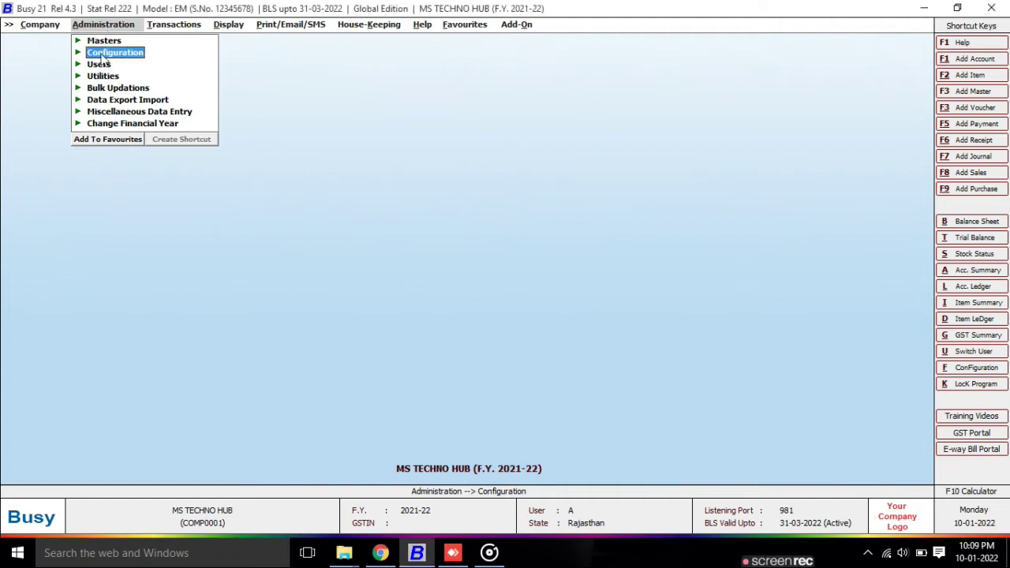
click(113, 57)
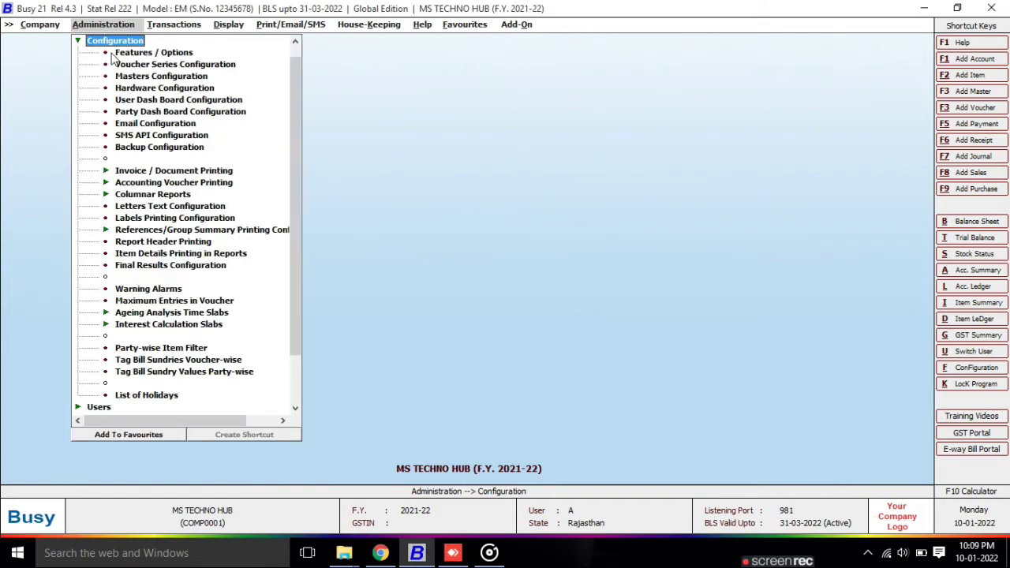
double_click(143, 89)
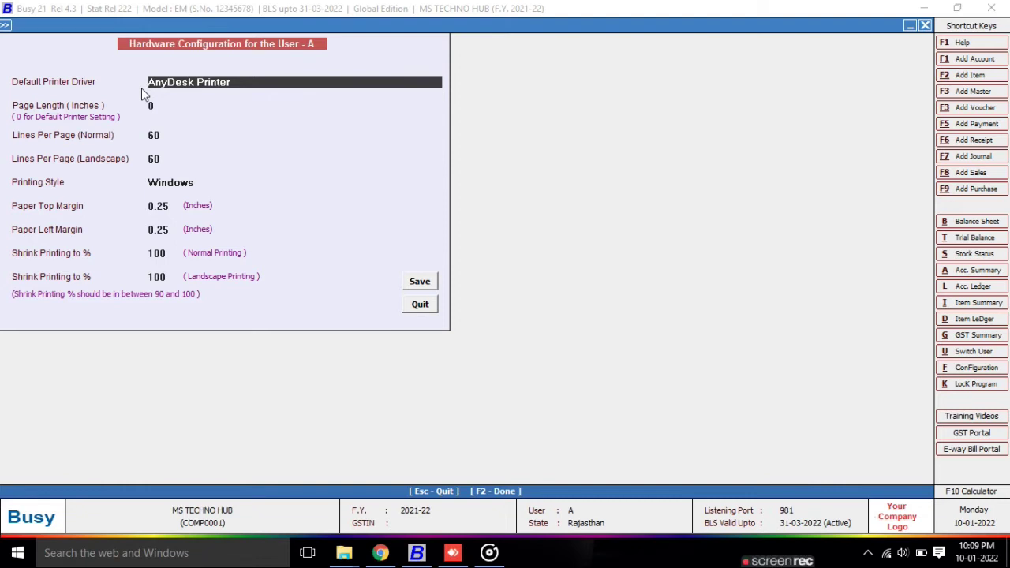
- Highlight Canon LBP2900 in the Default Printer Driver list
key(BackSpace)
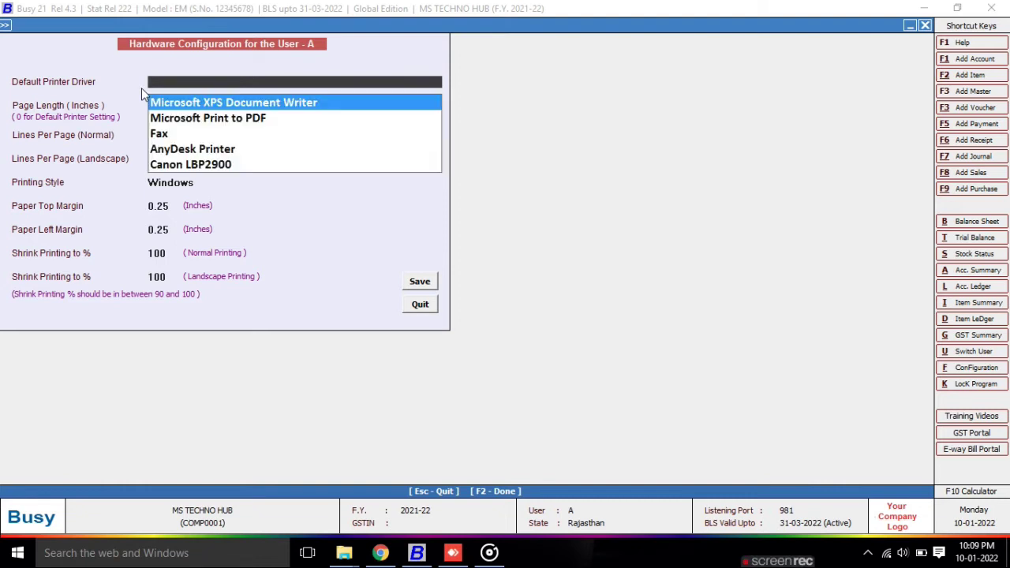
key(Down)
key(Down)
key(Down)
key(Down)
key(Up)
key(Up)
key(Down)
key(Down)
key(Up)
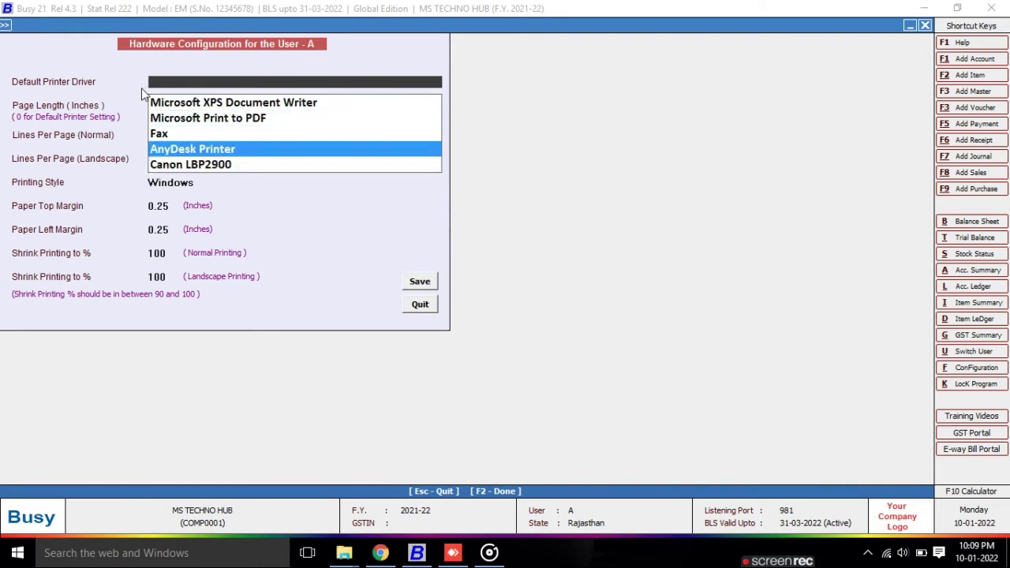
key(Down)
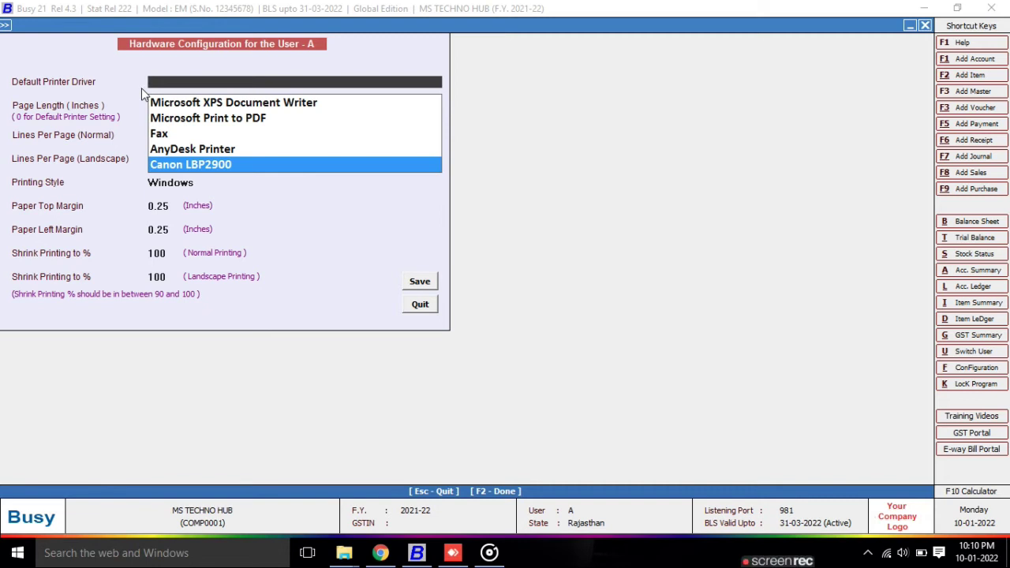
- Accept Canon LBP2900 as default printer, keeping page length 0 and 60 lines per page
key(Return)
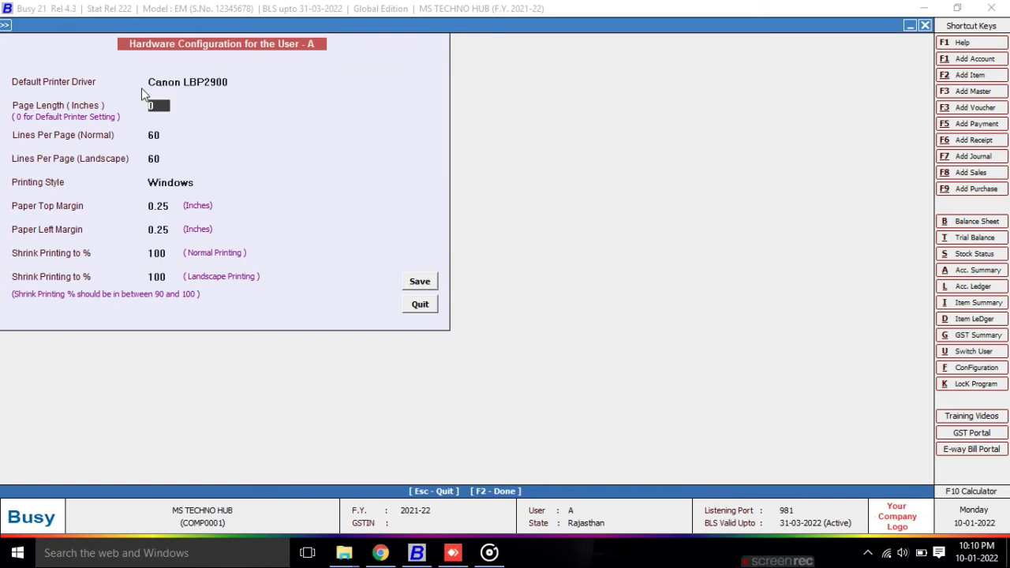
key(Return)
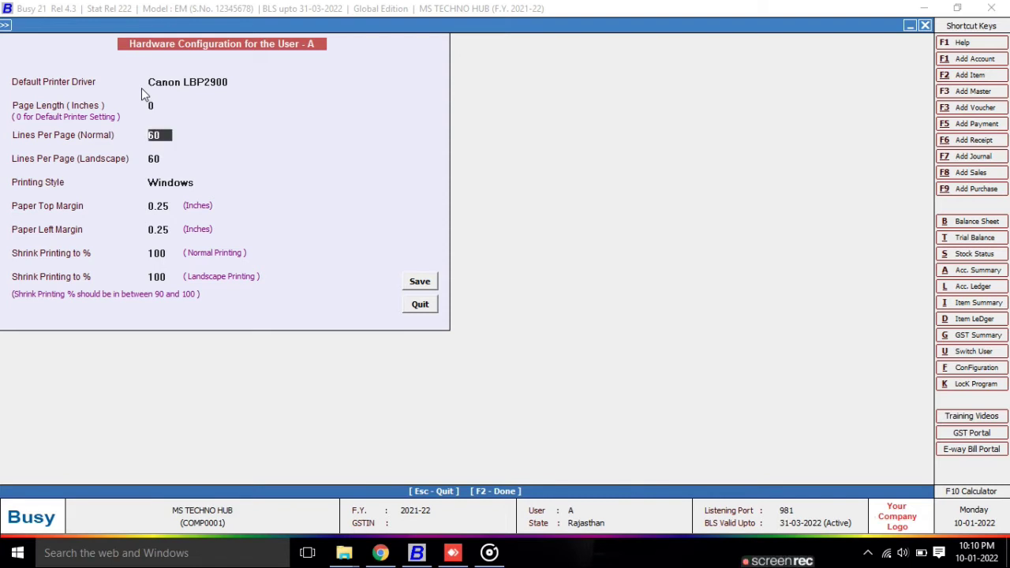
key(Return)
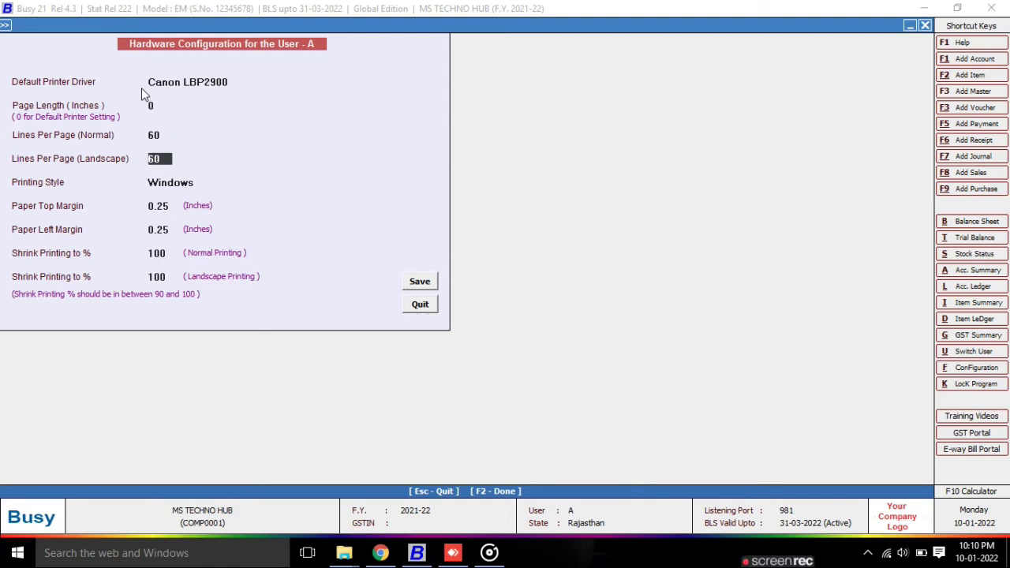
key(Return)
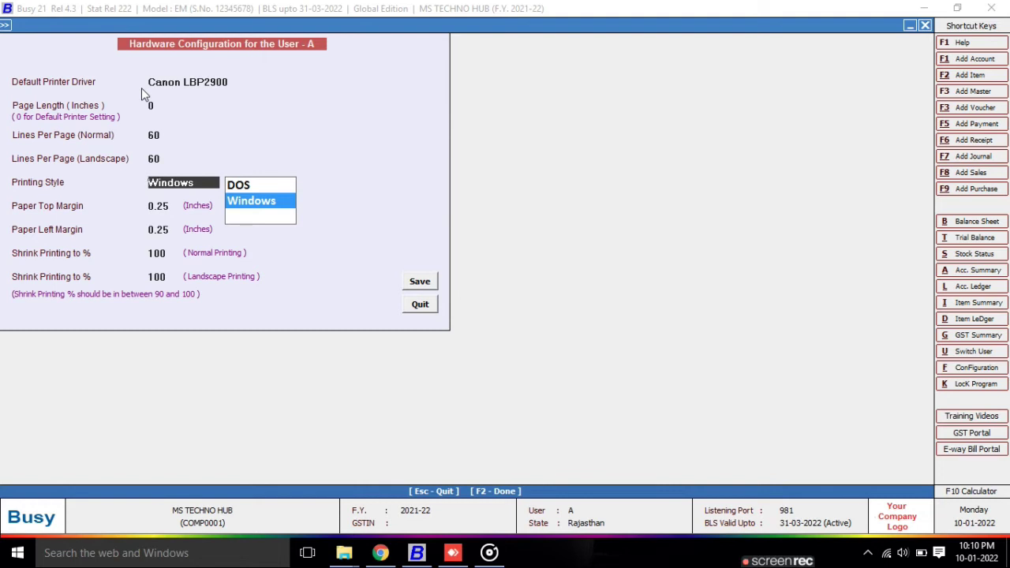
key(Up)
key(Return)
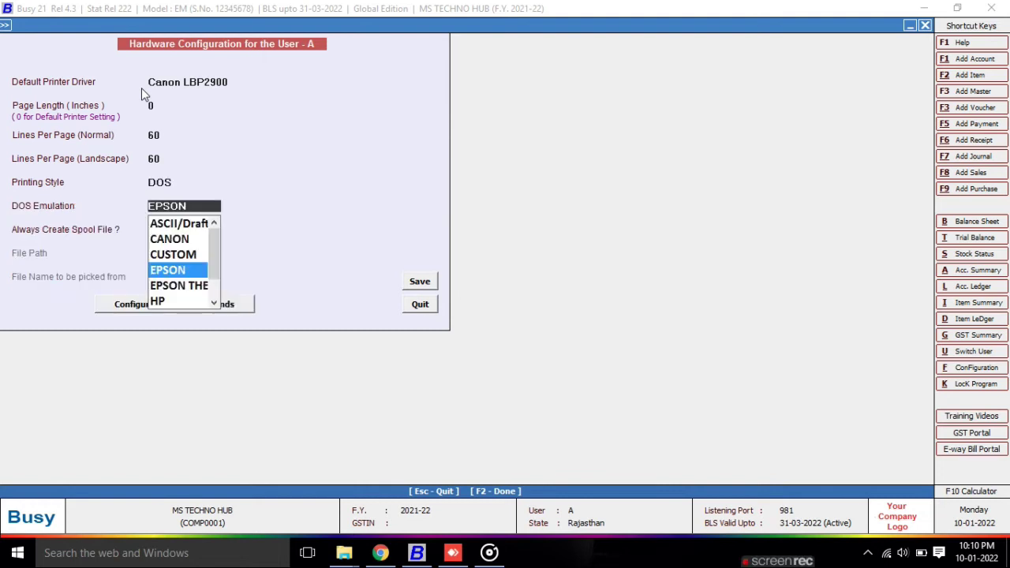
key(Down)
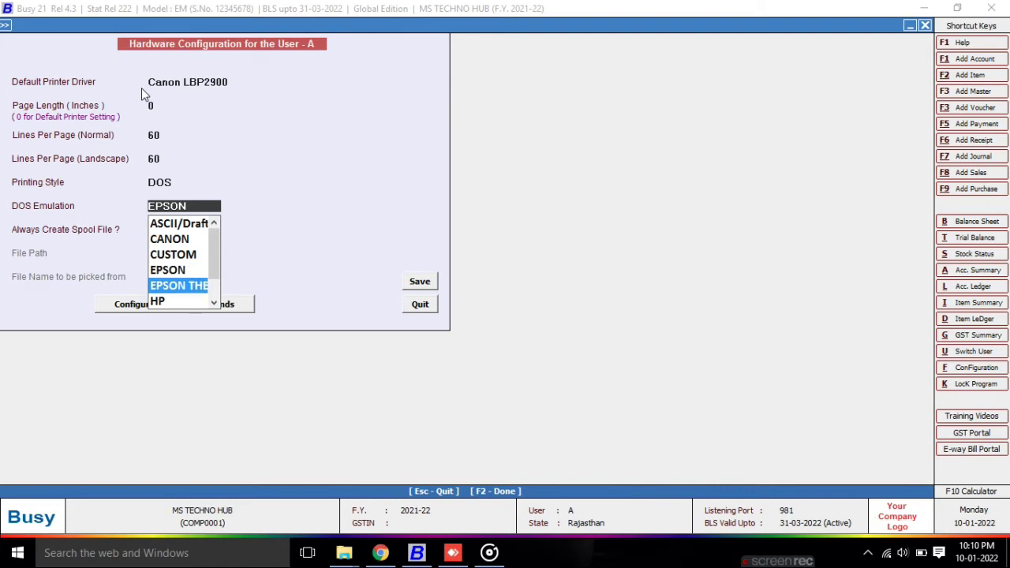
key(Down)
key(Up)
key(Up)
key(Up)
key(Up)
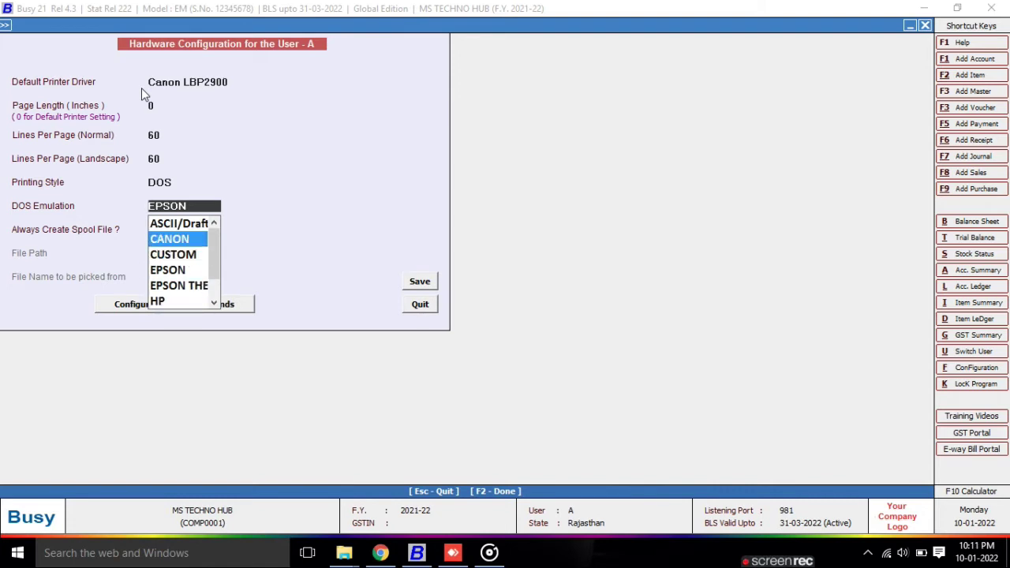
key(Down)
key(Down)
key(Up)
key(Down)
key(Down)
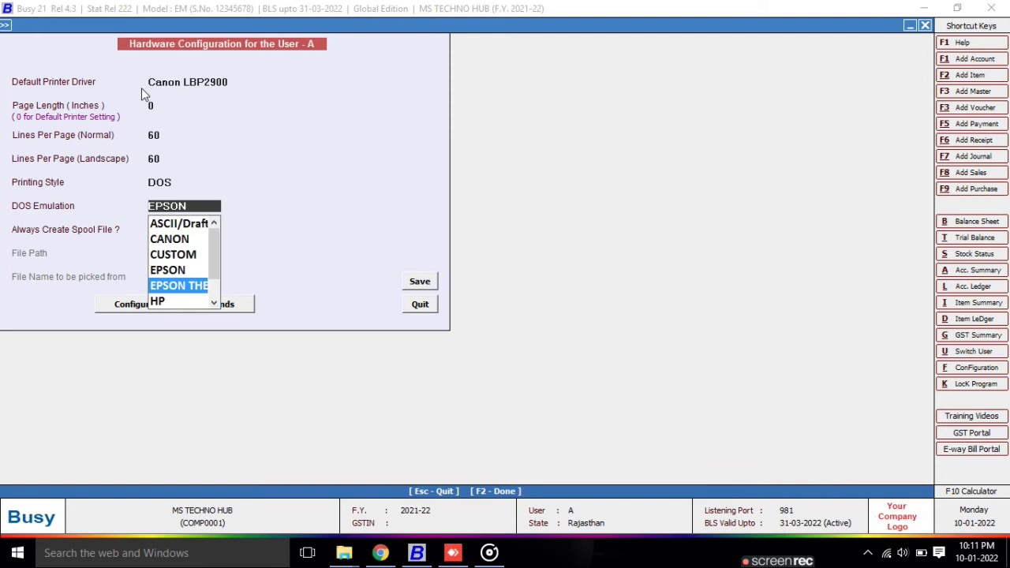
key(Escape)
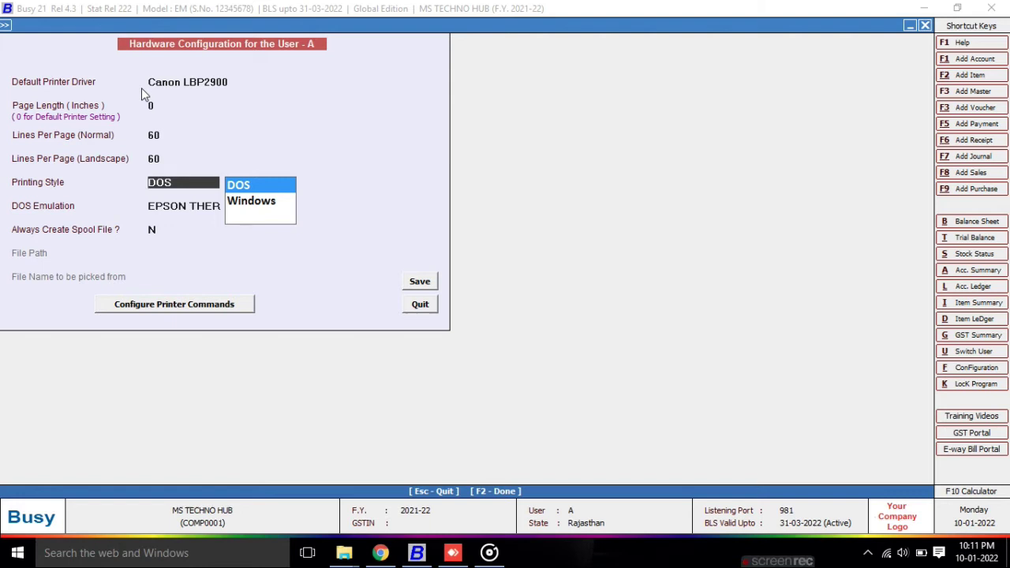
key(Down)
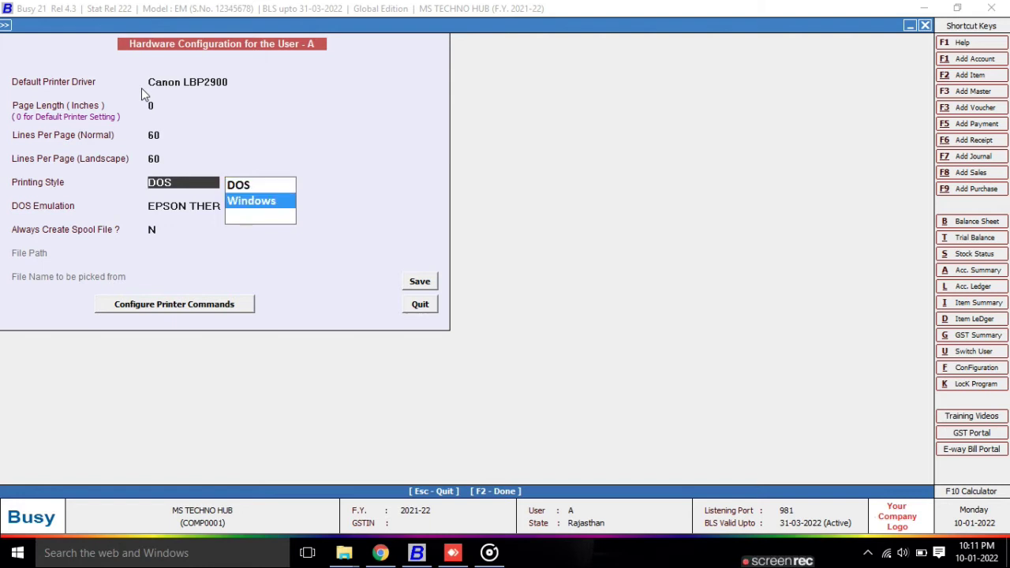
key(Return)
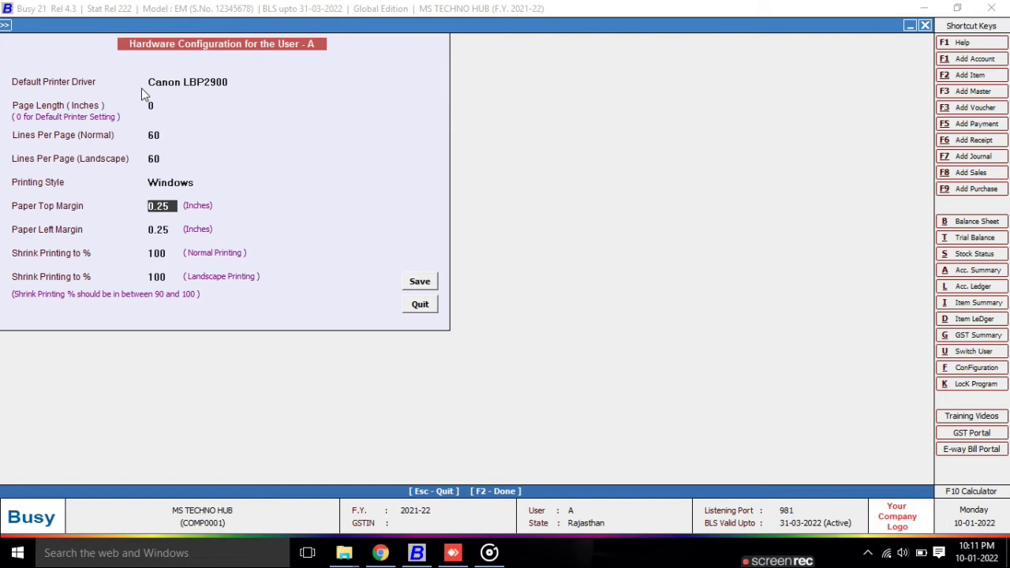
- Keep 0.25-inch margins and set normal and landscape shrink printing to 100%
key(Return)
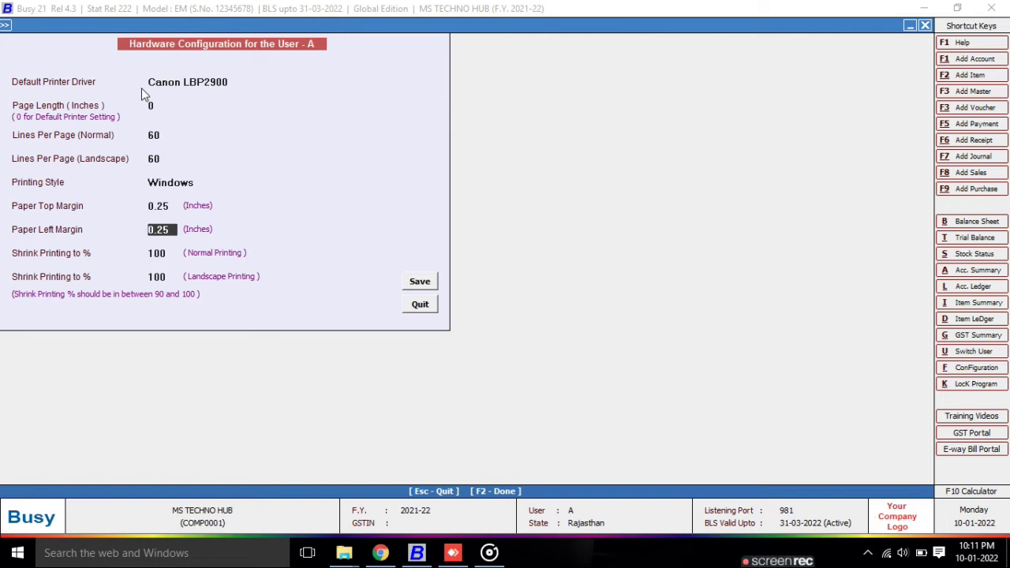
key(Return)
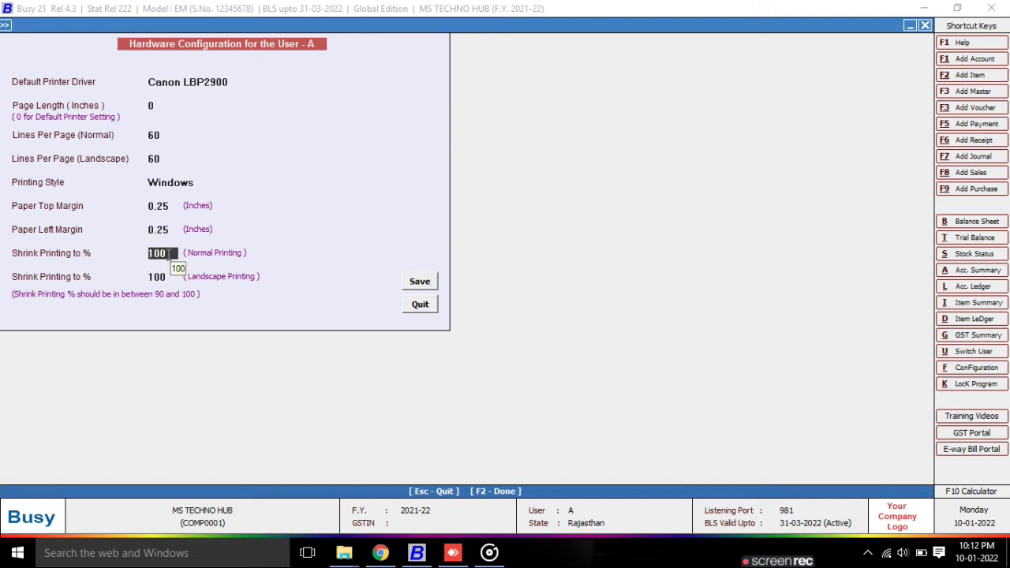
text(95)
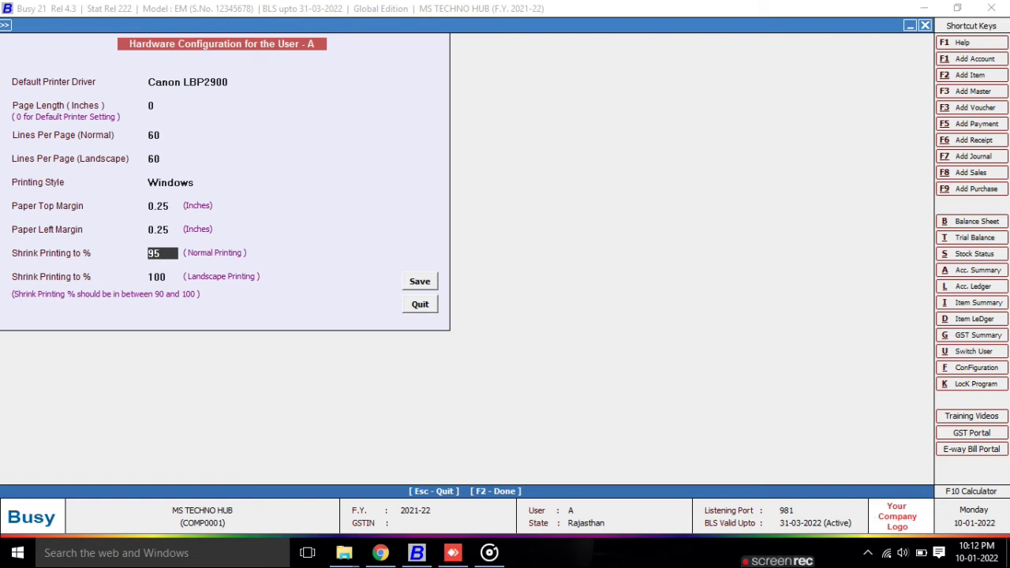
key(Return)
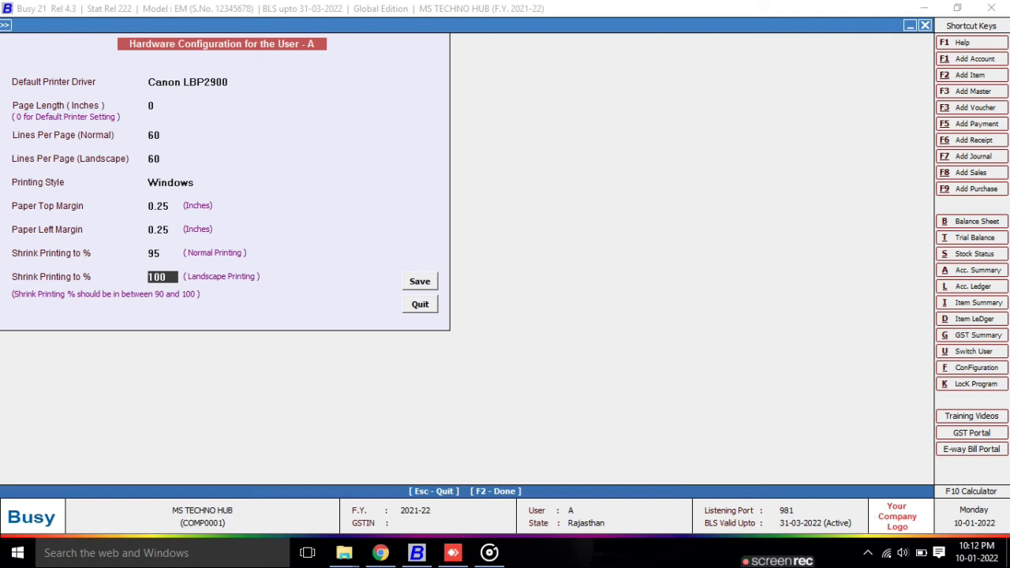
key(Up)
text(100)
key(Return)
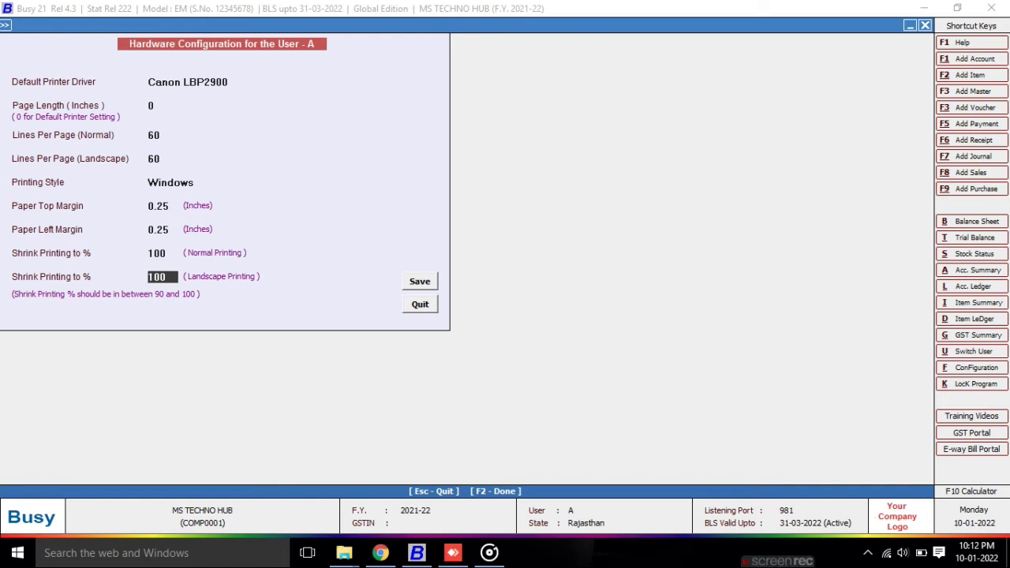
key(Return)
key(Return)
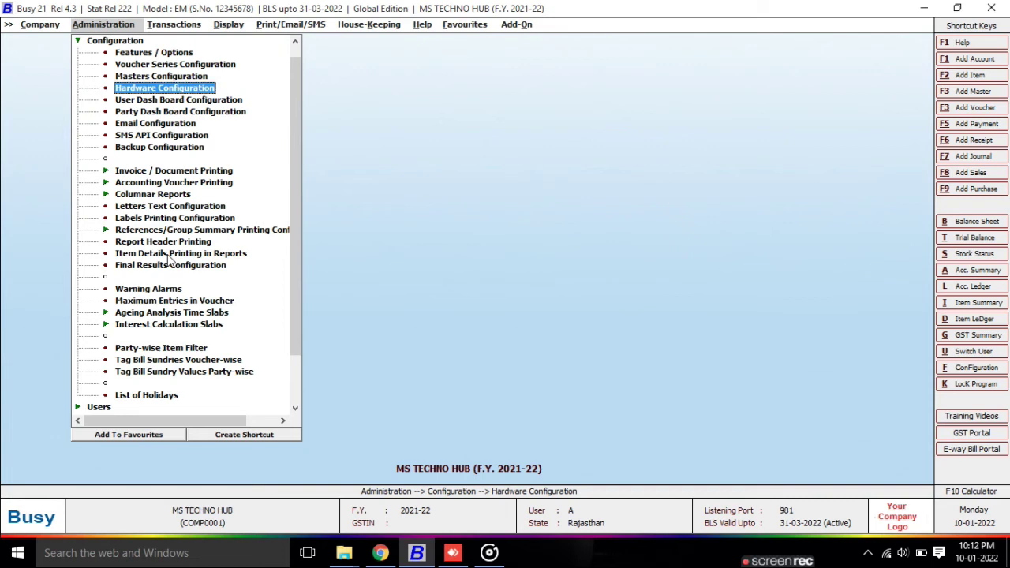
key(Up)
key(Up)
key(Up)
key(Up)
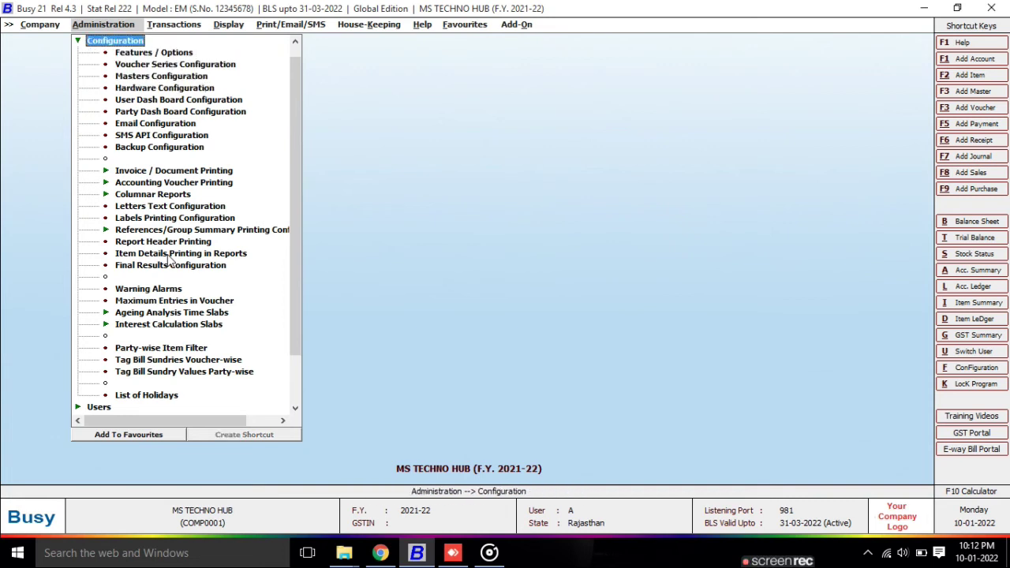
key(Left)
key(Right)
key(Right)
key(Down)
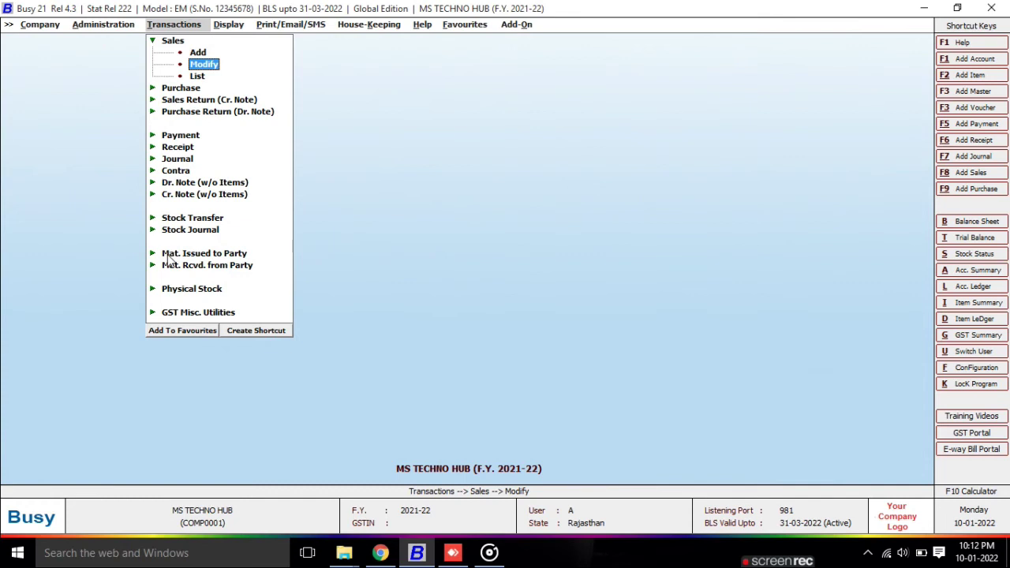
key(Return)
key(Return)
key(Return)
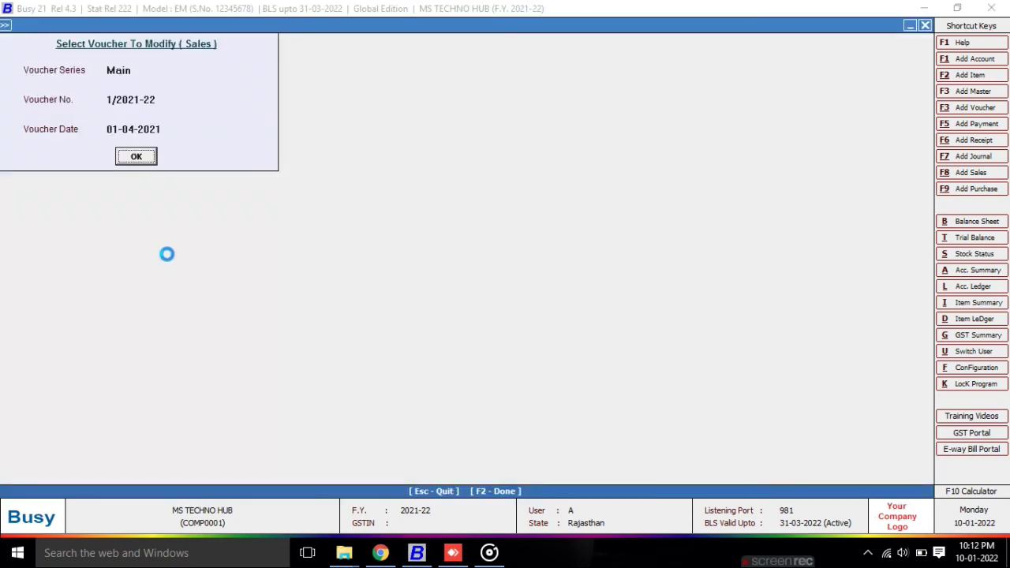
key(Return)
key(alt+p)
key(Return)
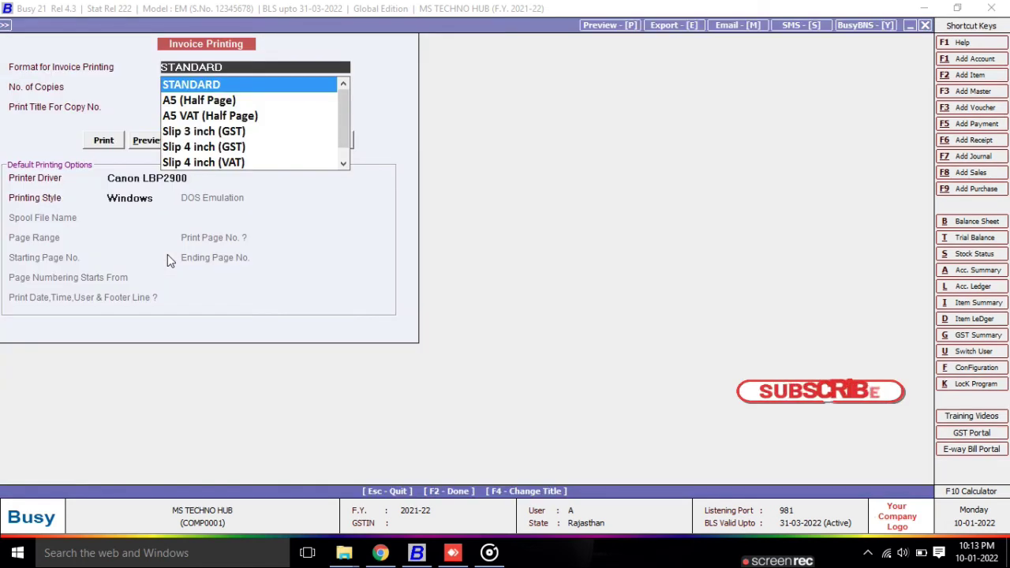
key(Return)
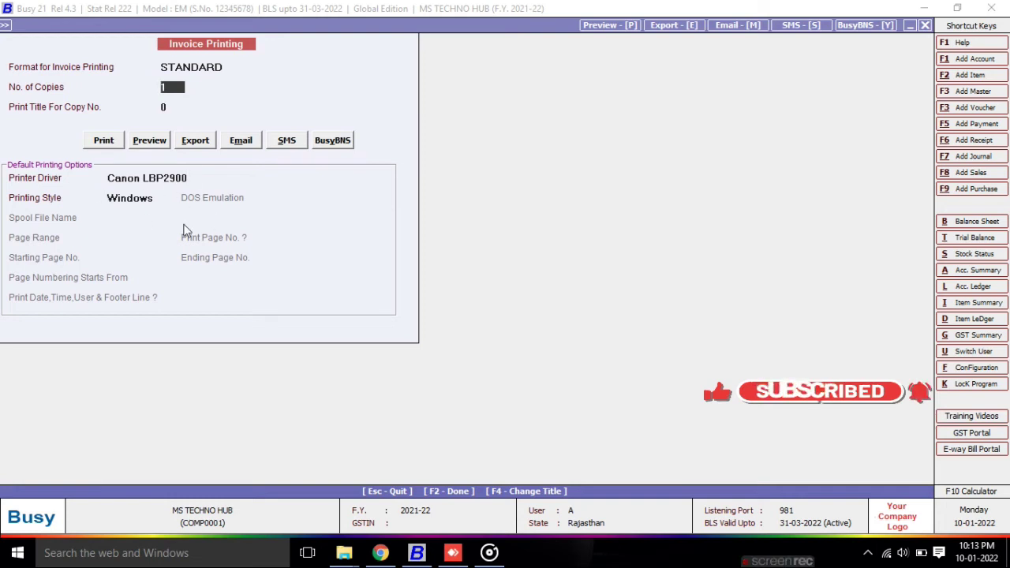
click(197, 179)
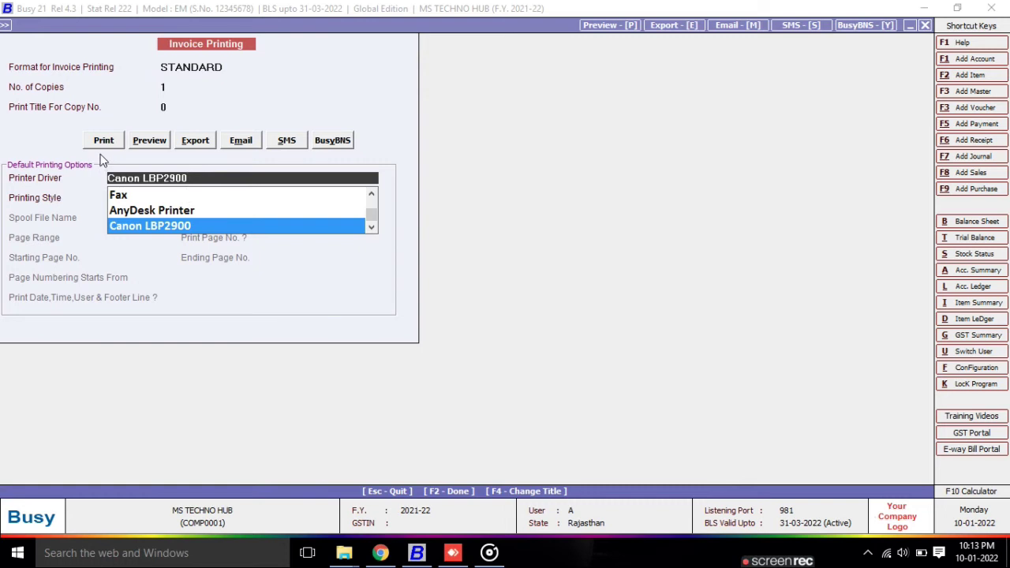
key(Escape)
key(Escape)
key(Escape)
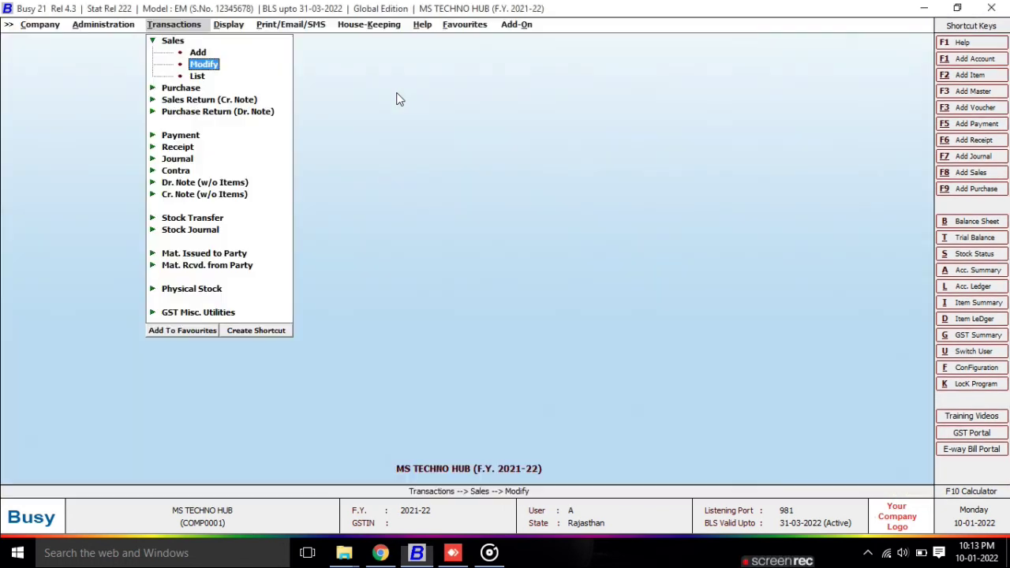
key(Escape)
- Open the Advanced invoice/document printing configuration from Administration > Configuration
key(Left)
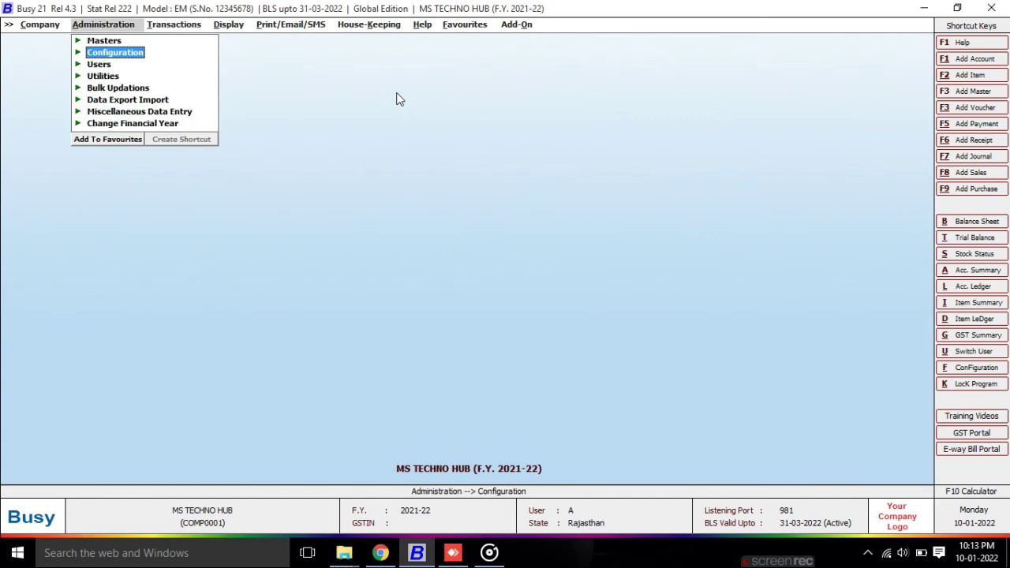
key(Return)
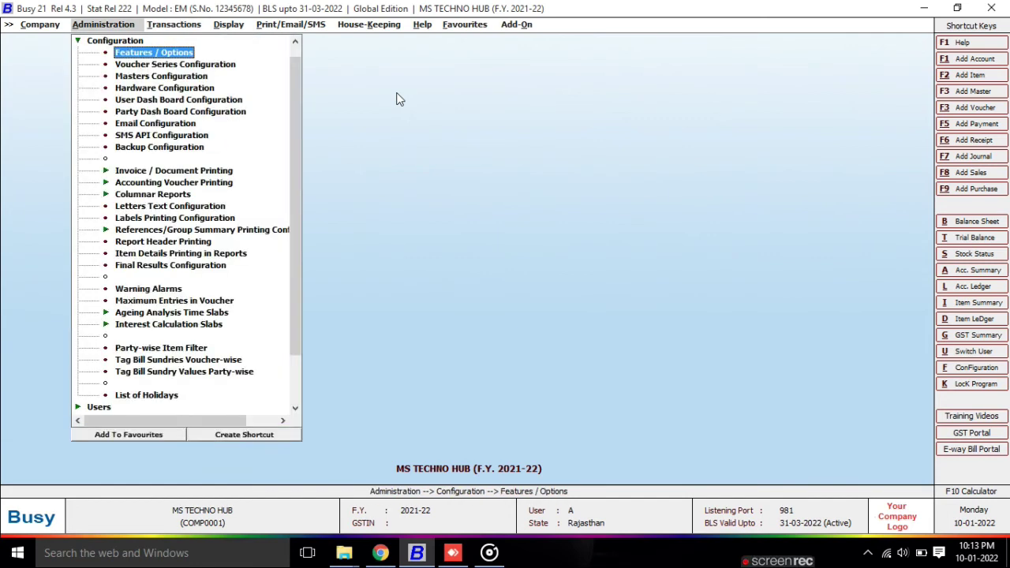
key(Down)
key(Down)
key(Down)
key(Down)
key(Down)
key(Down)
key(Down)
key(Down)
key(Down)
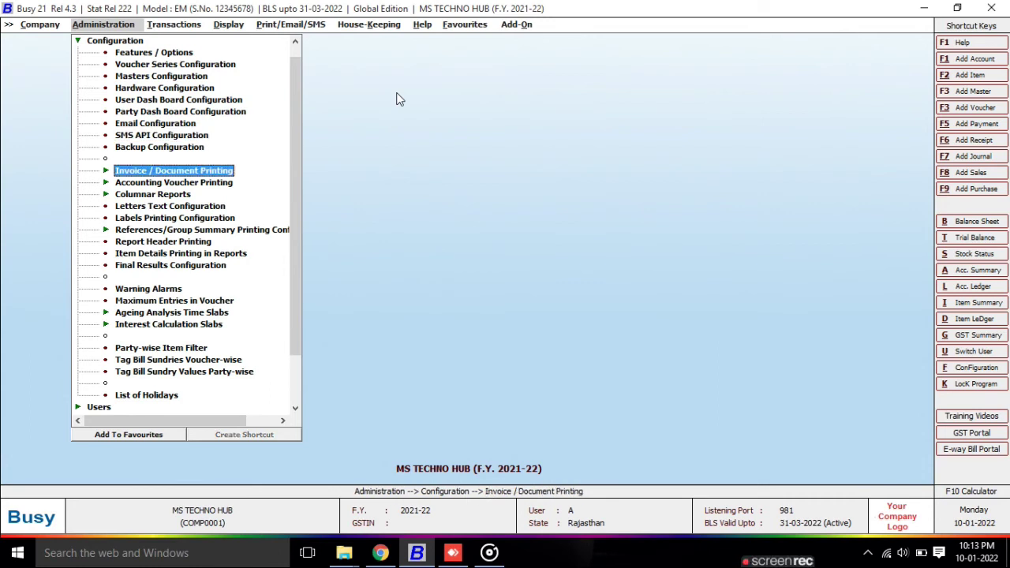
key(Return)
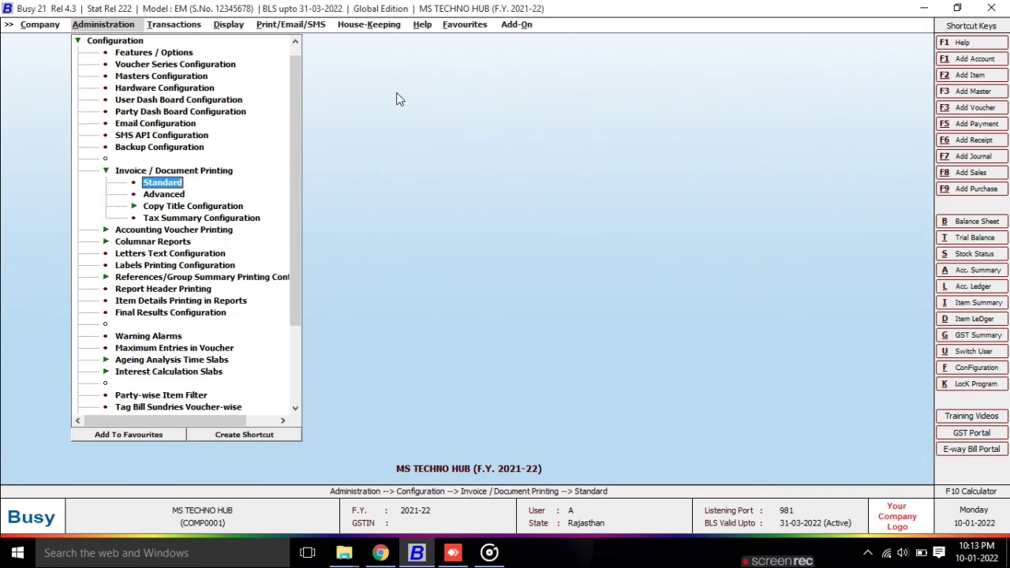
key(Down)
key(Return)
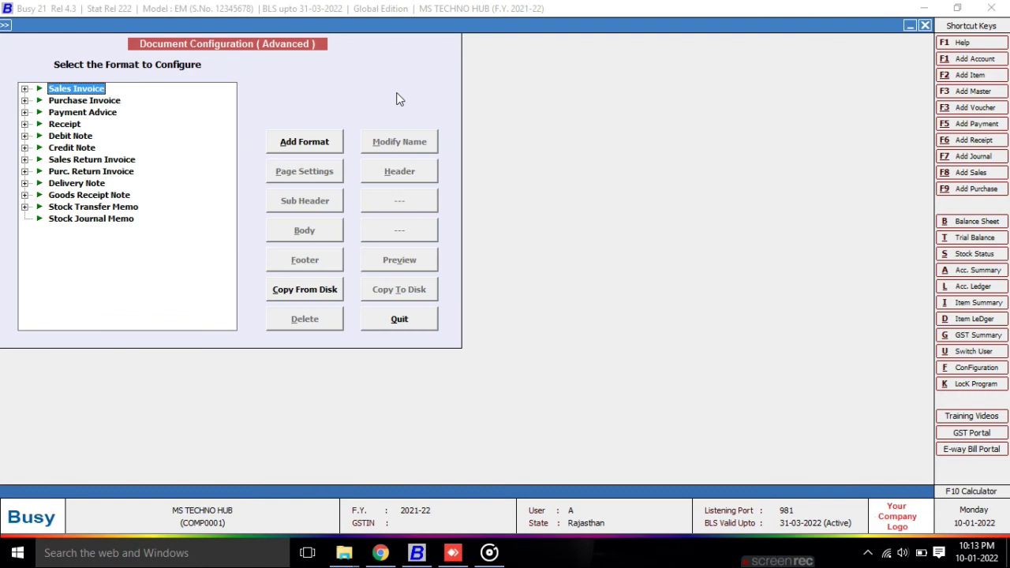
- Expand Sales Invoice formats and open Page Settings for A5 (Half Page)
key(Return)
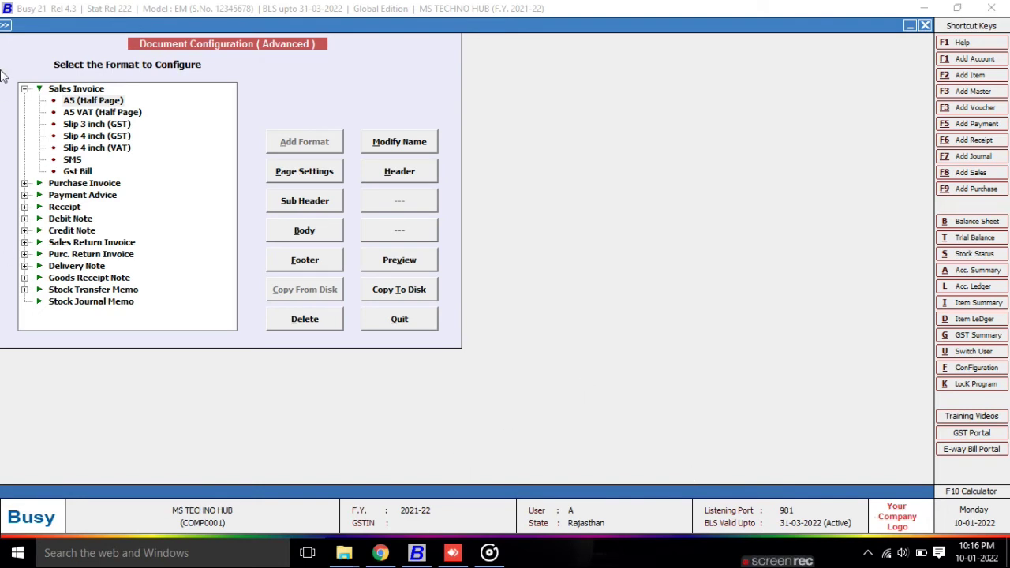
click(95, 102)
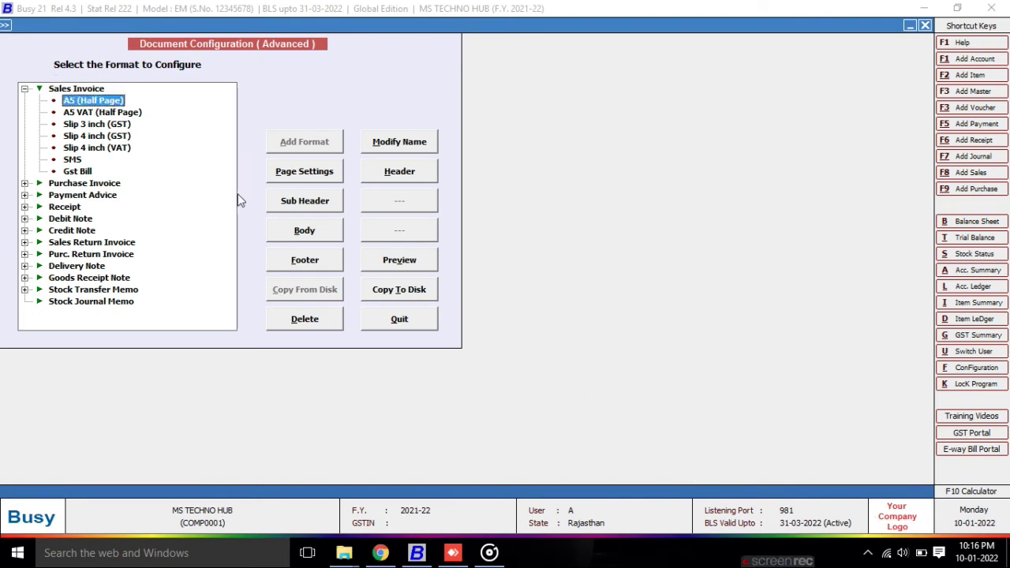
click(281, 176)
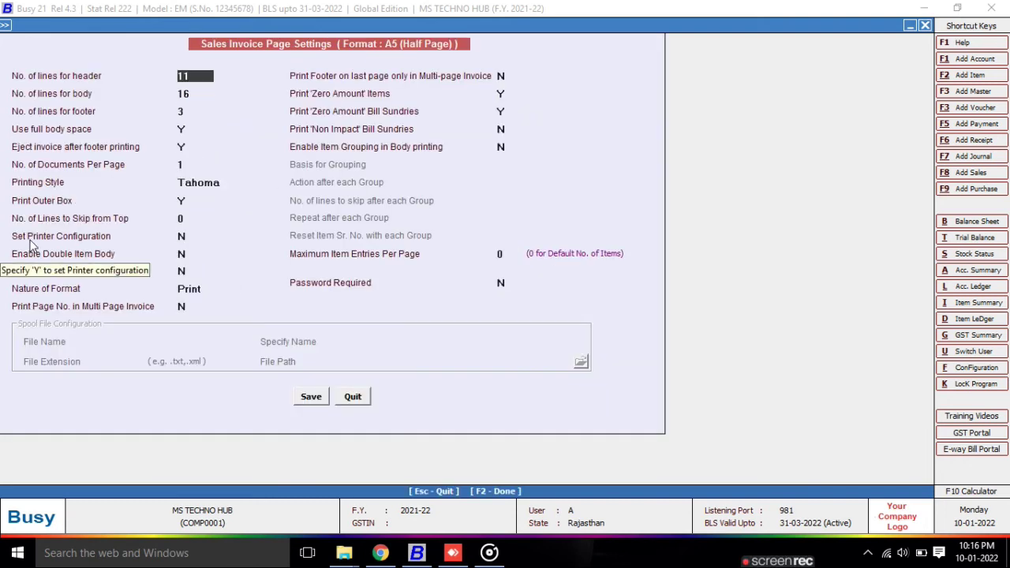
- Set Printer Configuration to Y with Microsoft Print to PDF for A5 (Half Page), and save
click(178, 239)
text(Y)
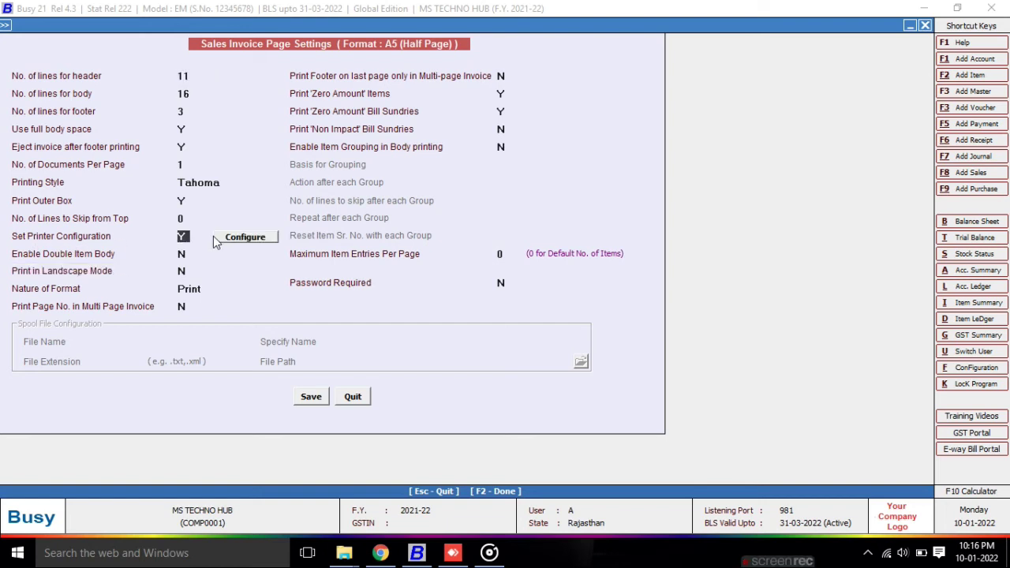
click(238, 238)
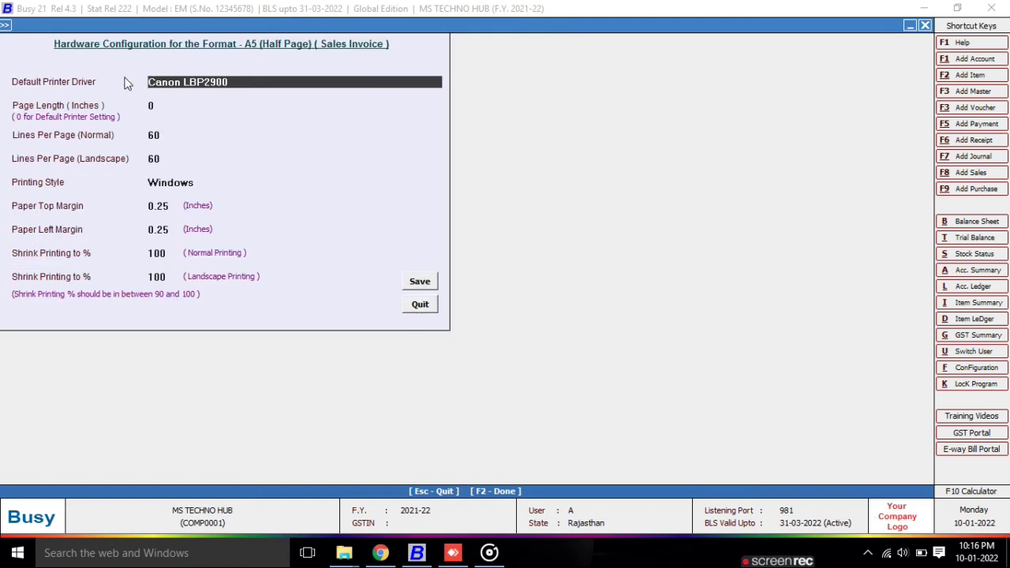
key(space)
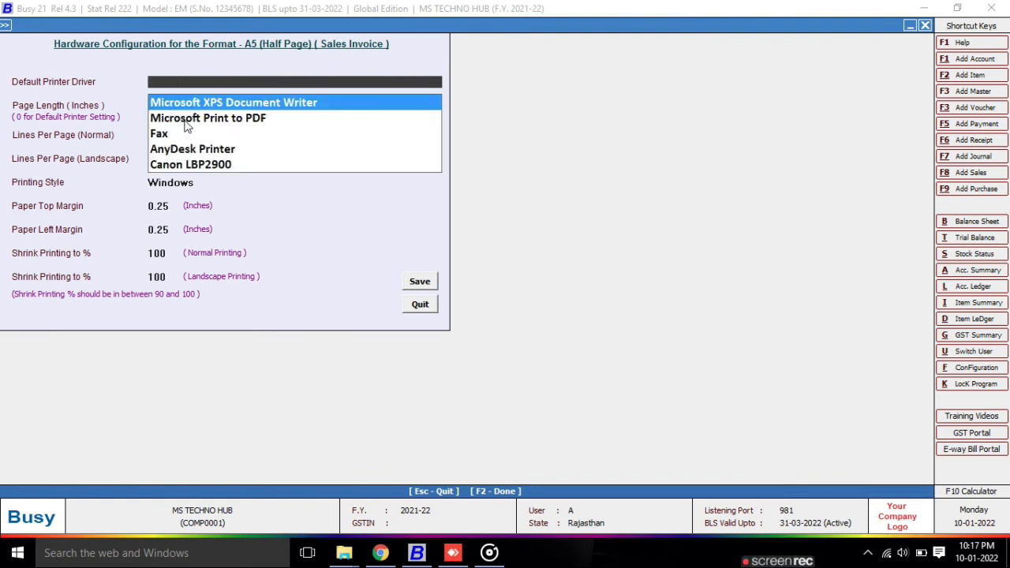
click(187, 122)
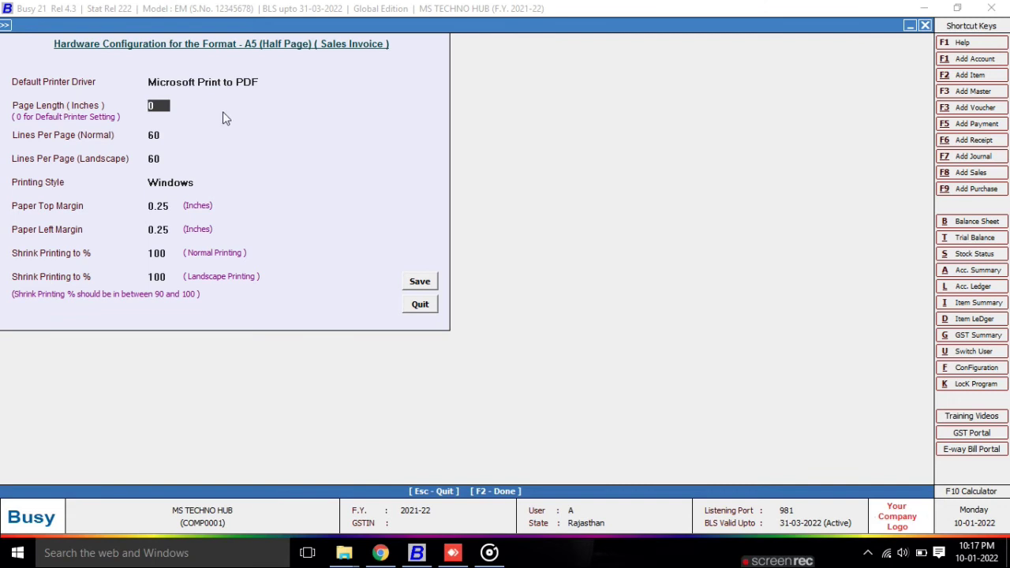
click(419, 281)
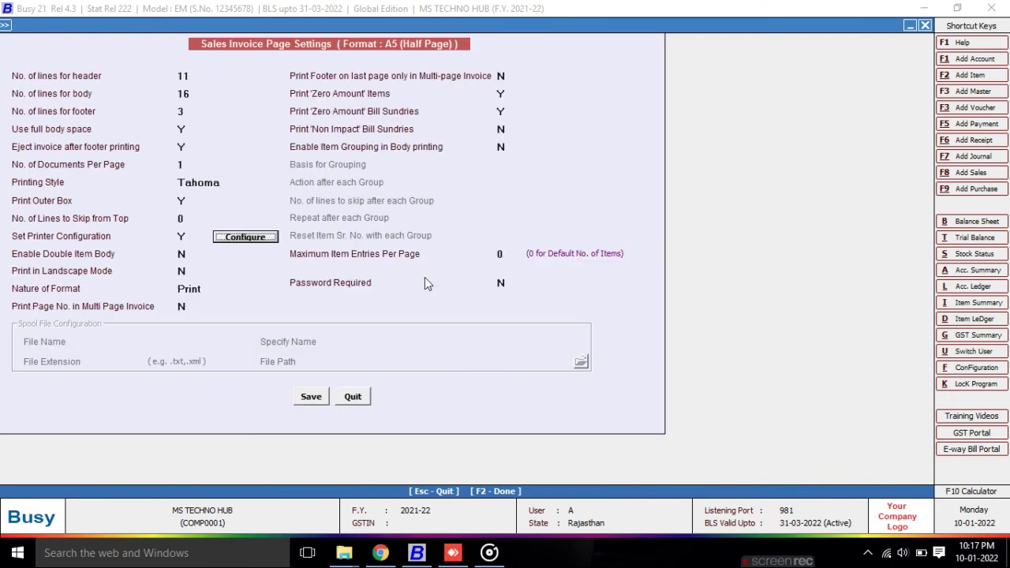
click(313, 399)
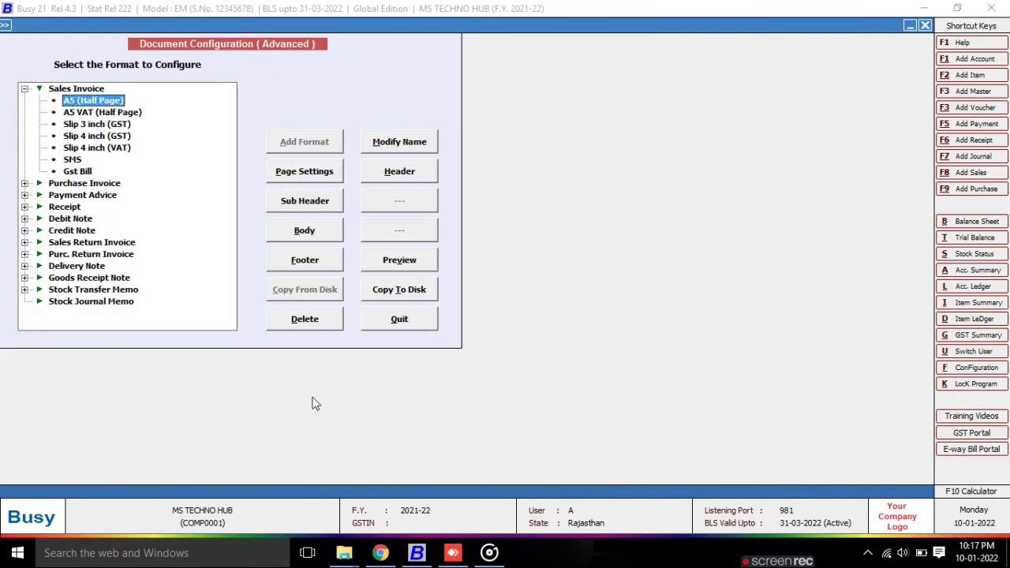
- Set Gst Bill's Printer Configuration to Y with AnyDesk Printer, save, and exit
click(77, 172)
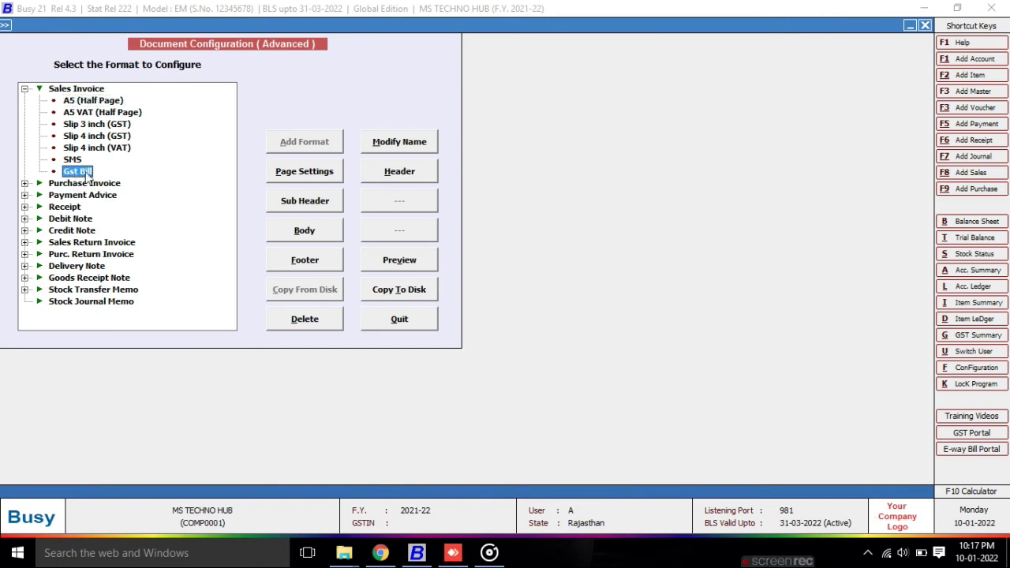
click(332, 175)
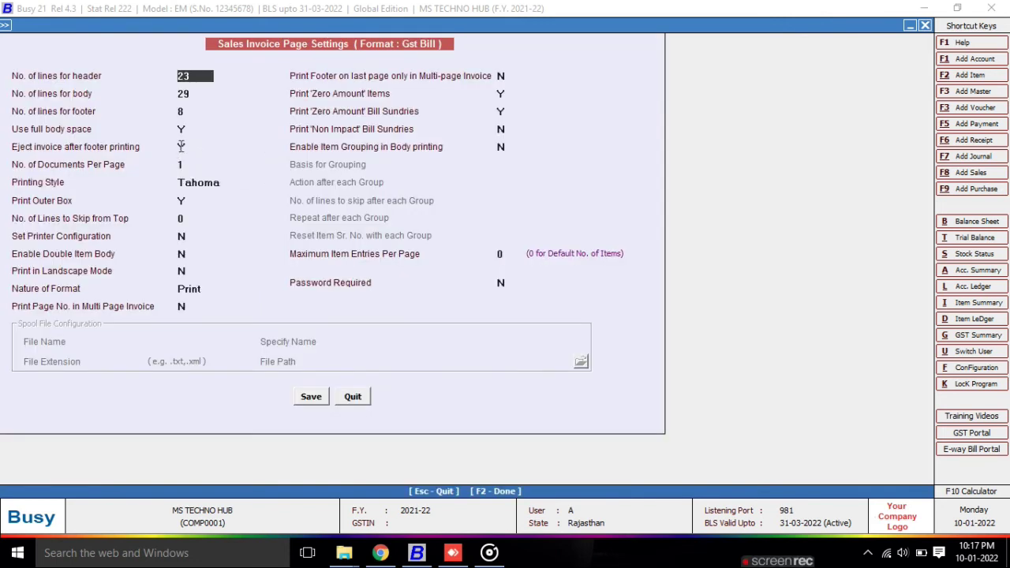
click(184, 237)
key(y)
click(237, 238)
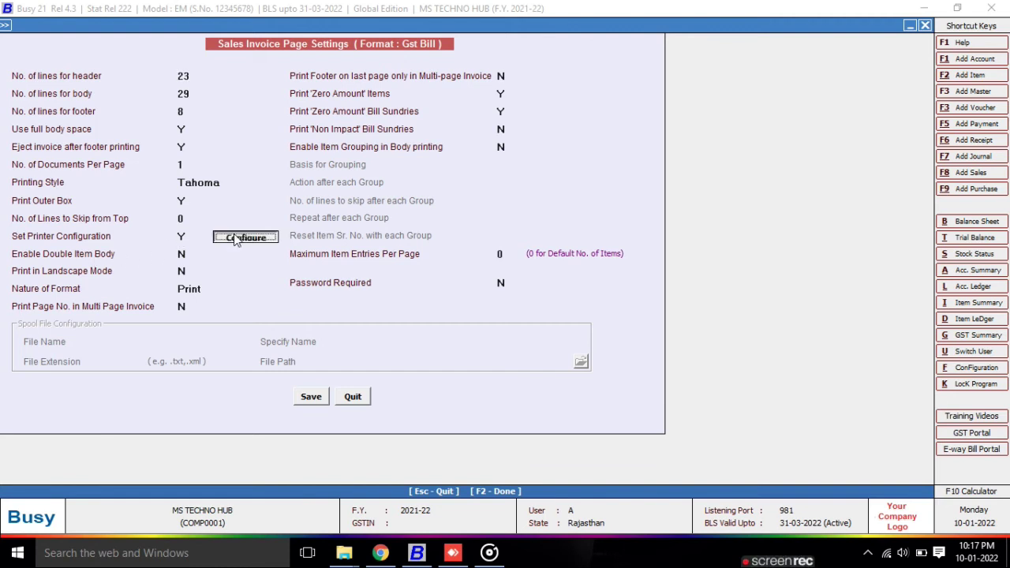
key(BackSpace)
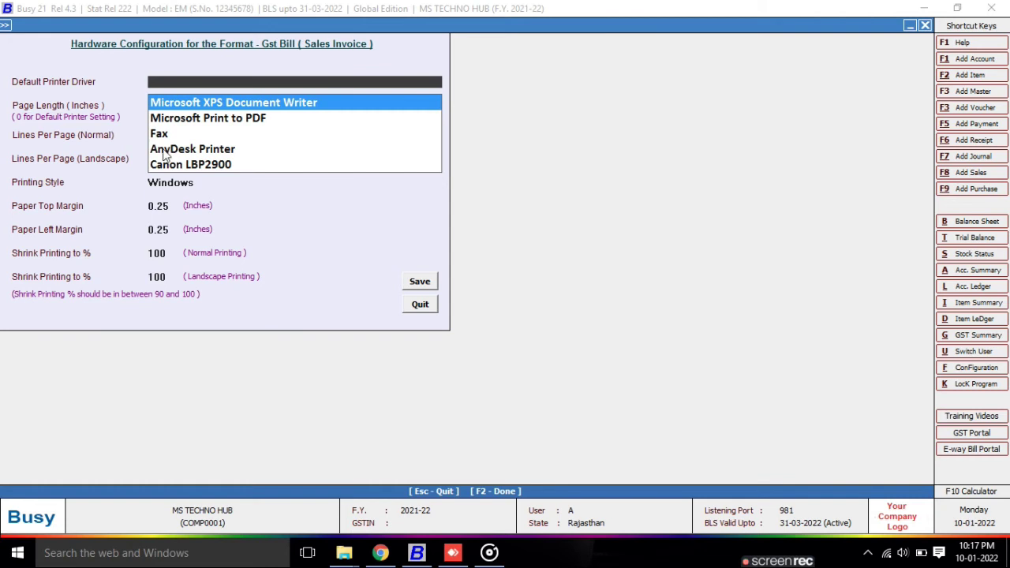
click(169, 150)
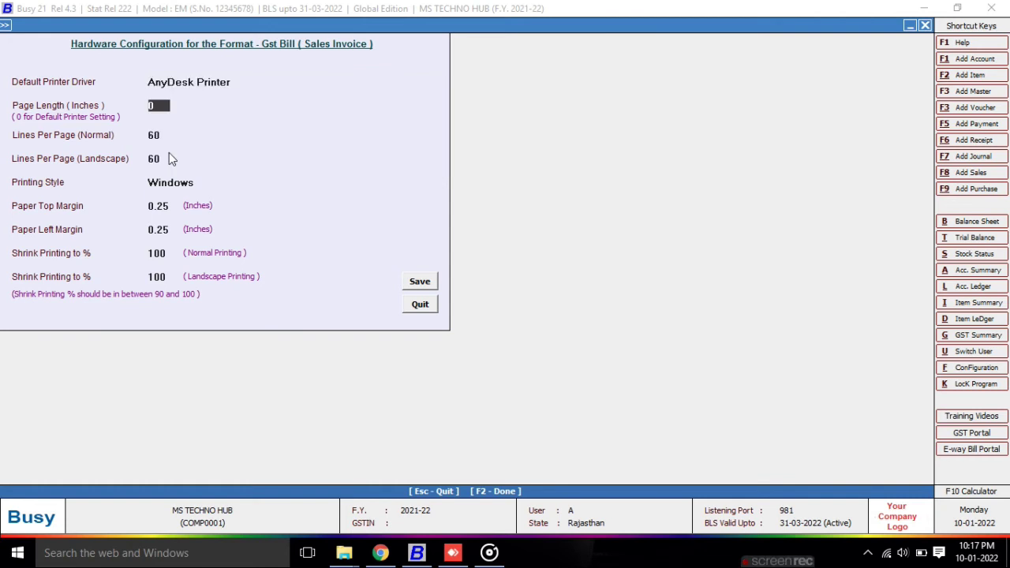
click(419, 285)
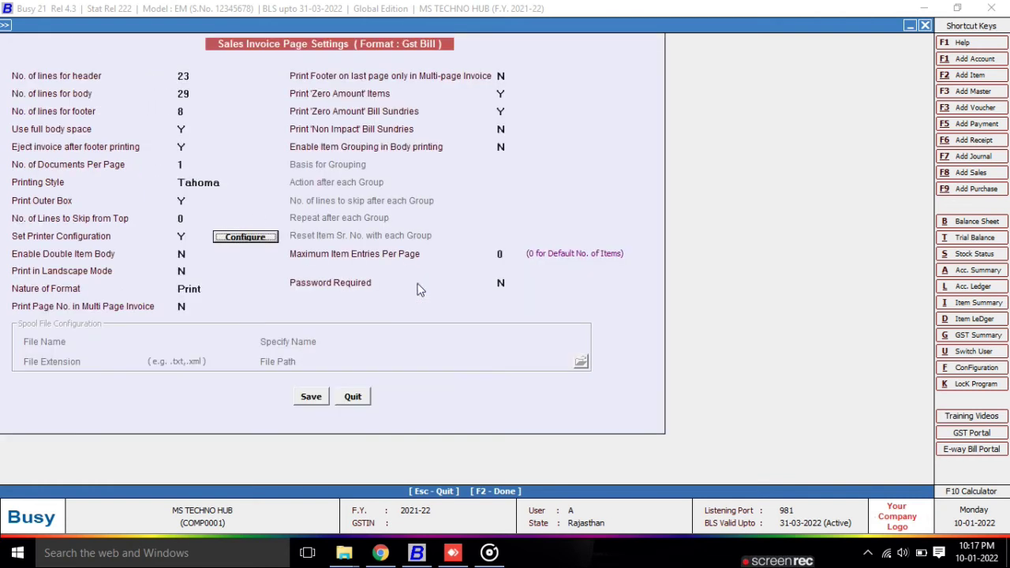
click(309, 395)
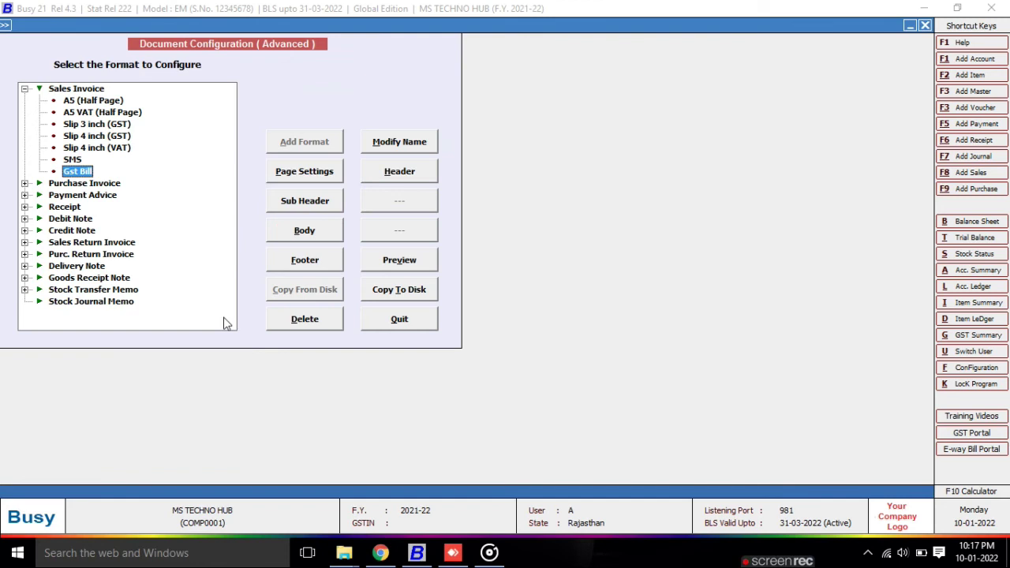
key(Escape)
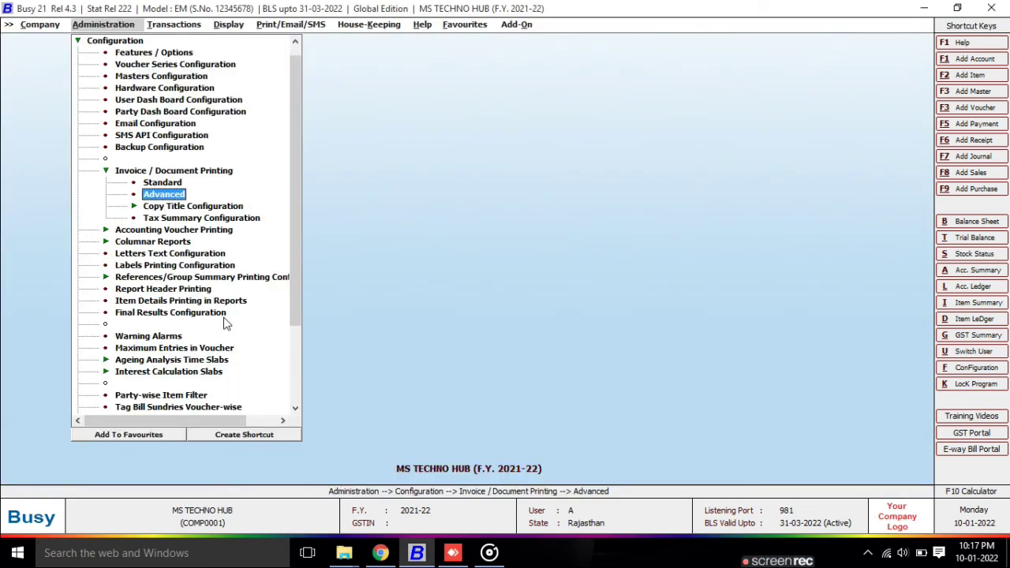
- Go to Administration > Users, view the user list, then start adding a new user
key(Escape)
key(Escape)
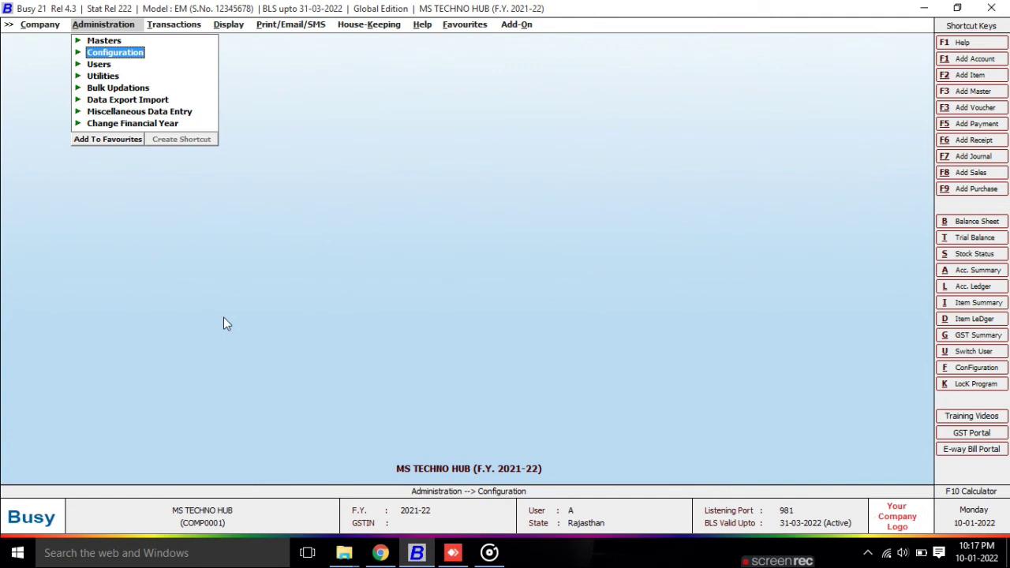
key(Down)
key(Return)
key(Down)
key(Return)
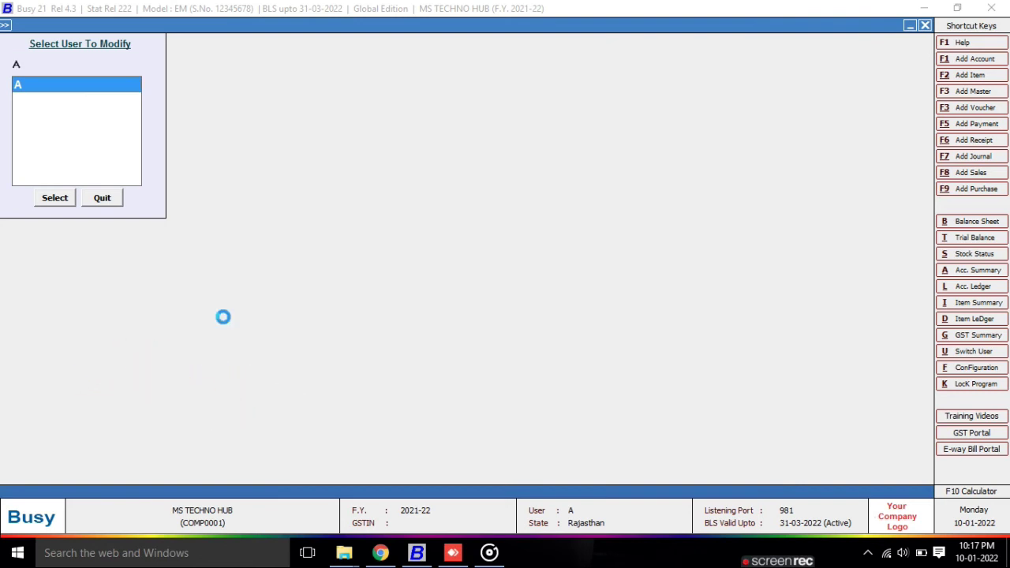
key(Escape)
key(Escape)
key(Up)
key(Return)
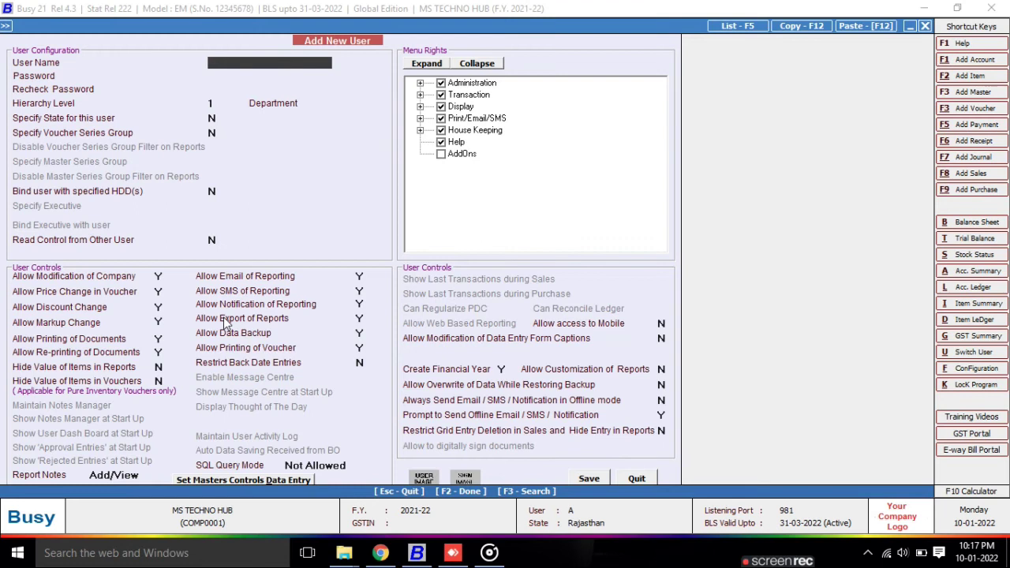
- Enter user name 'busy', the password, and hierarchy level 1, then save the user
text(busy)
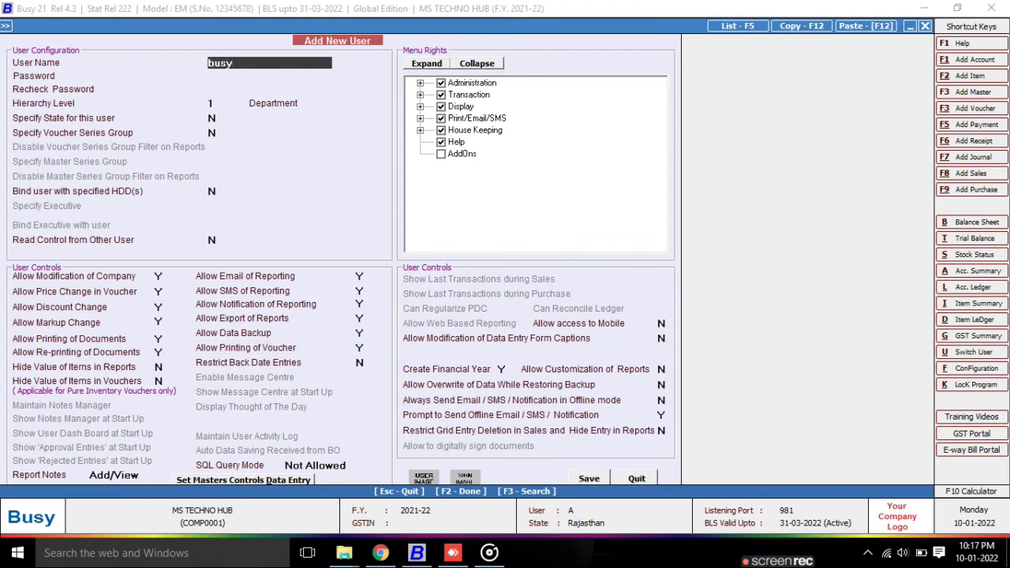
key(Return)
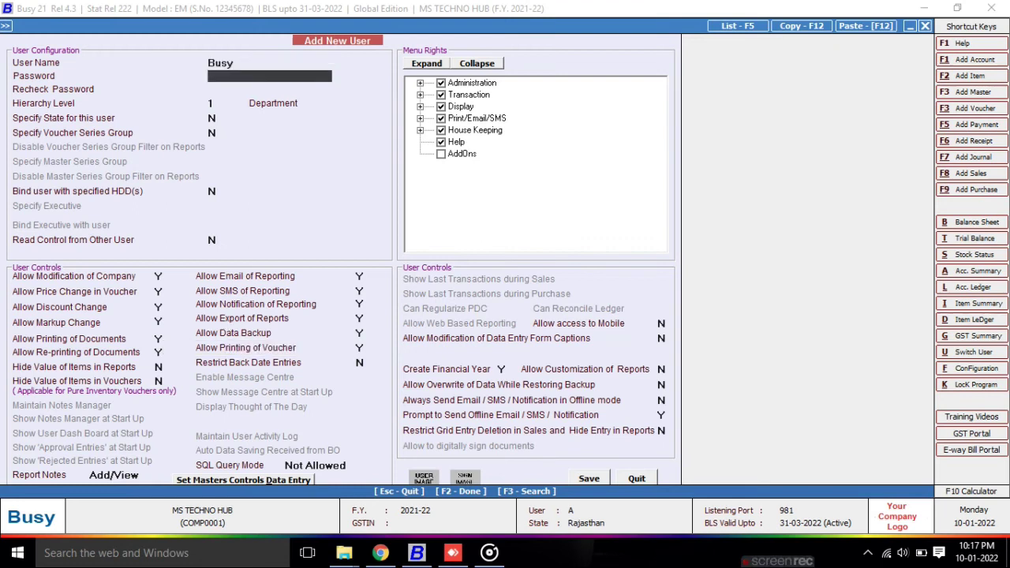
key(Return)
text(1)
key(Return)
key(Return)
key(Return)
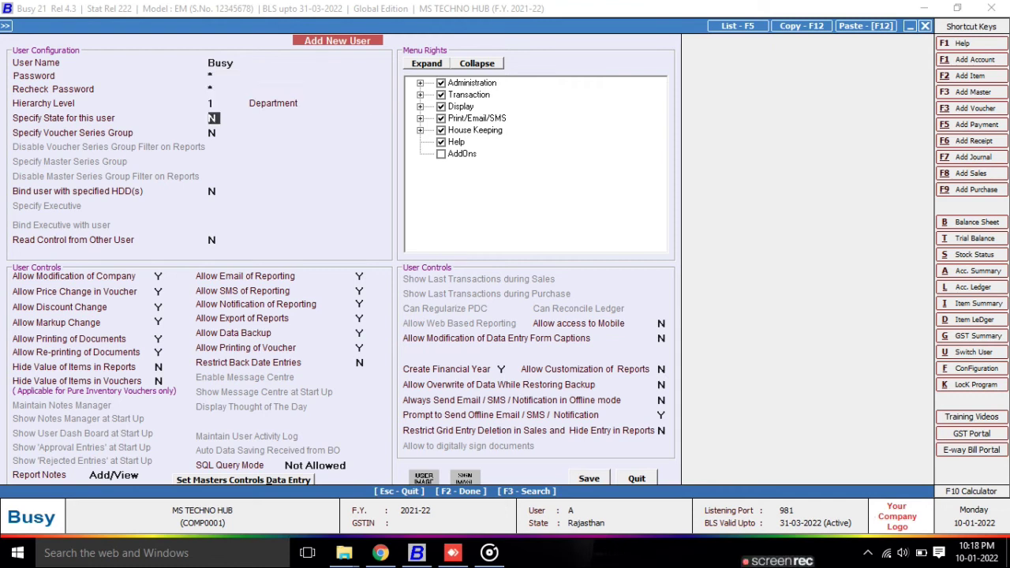
key(F2)
key(Return)
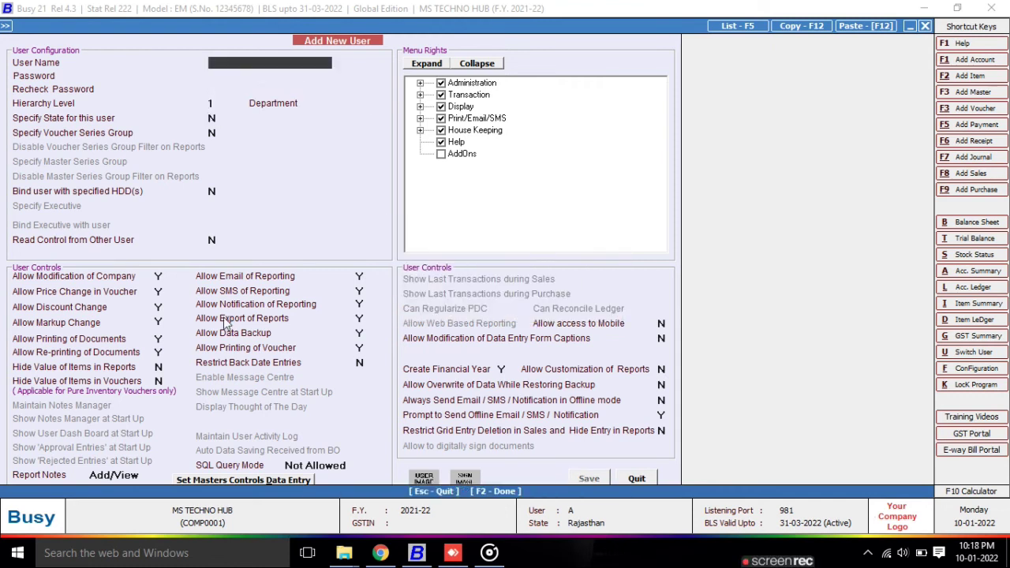
key(Escape)
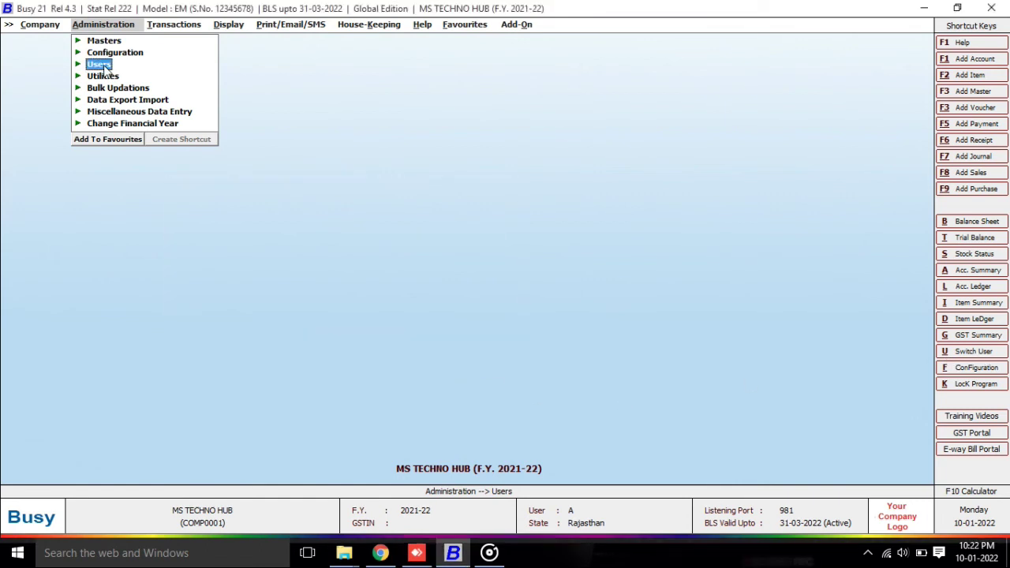
click(99, 64)
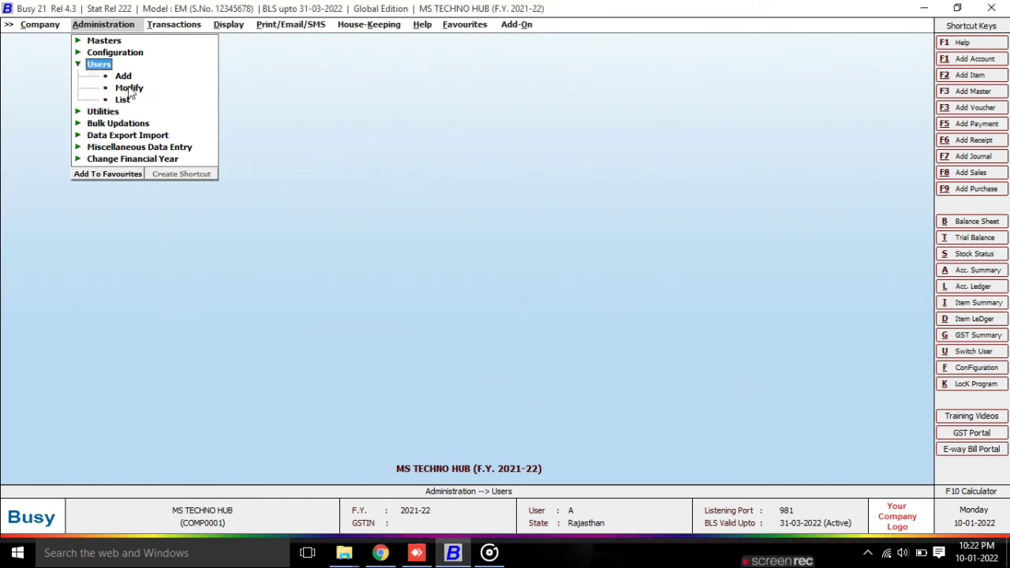
click(130, 88)
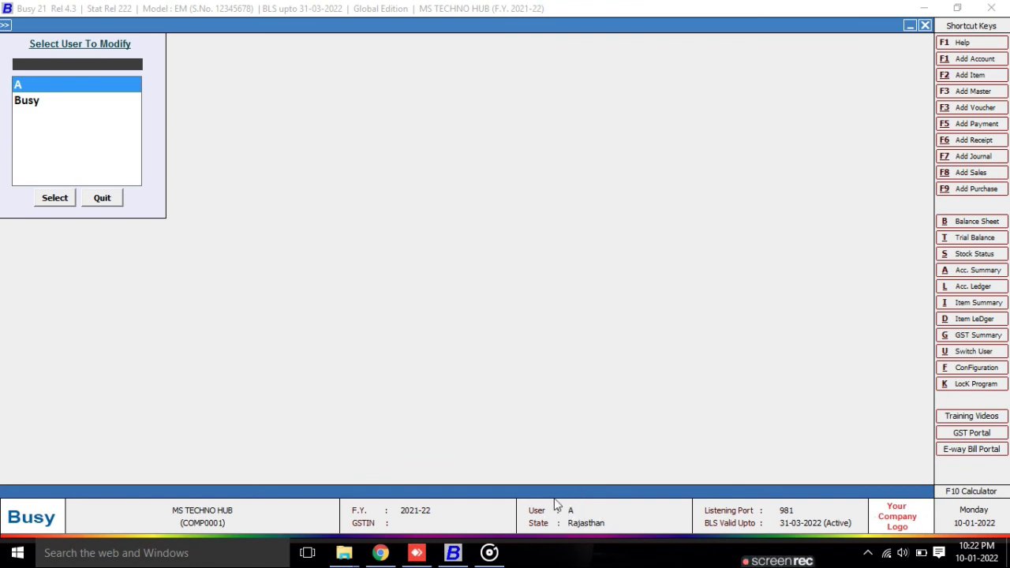
click(24, 112)
key(Escape)
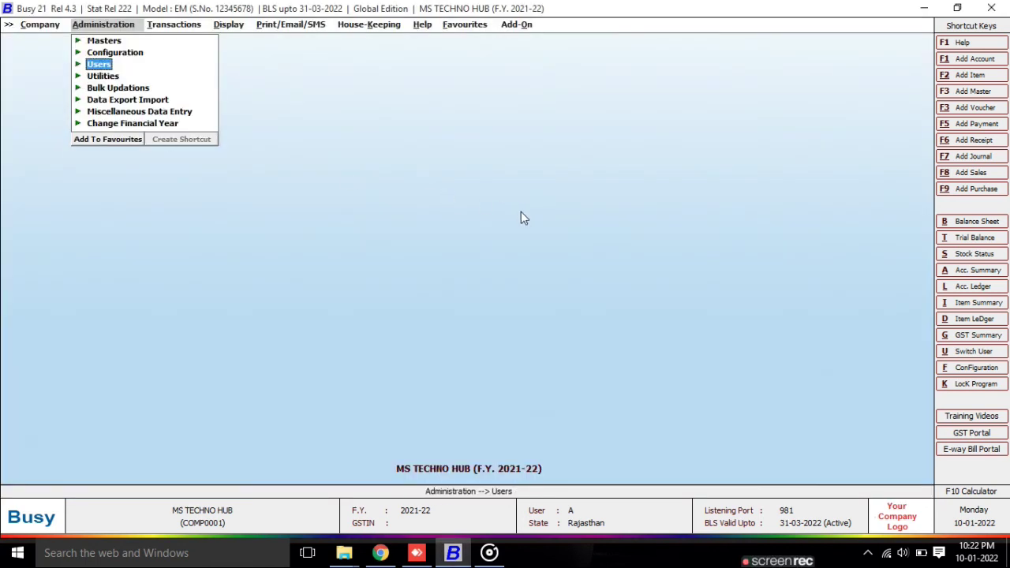
click(975, 354)
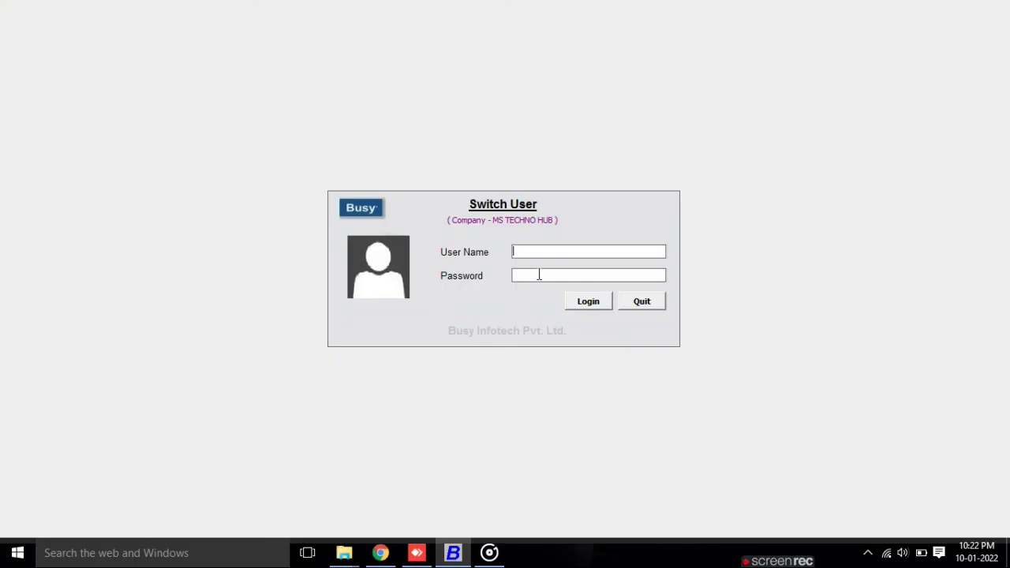
- Log in with user name 'busy' and its password
text(busy)
key(Tab)
click(588, 312)
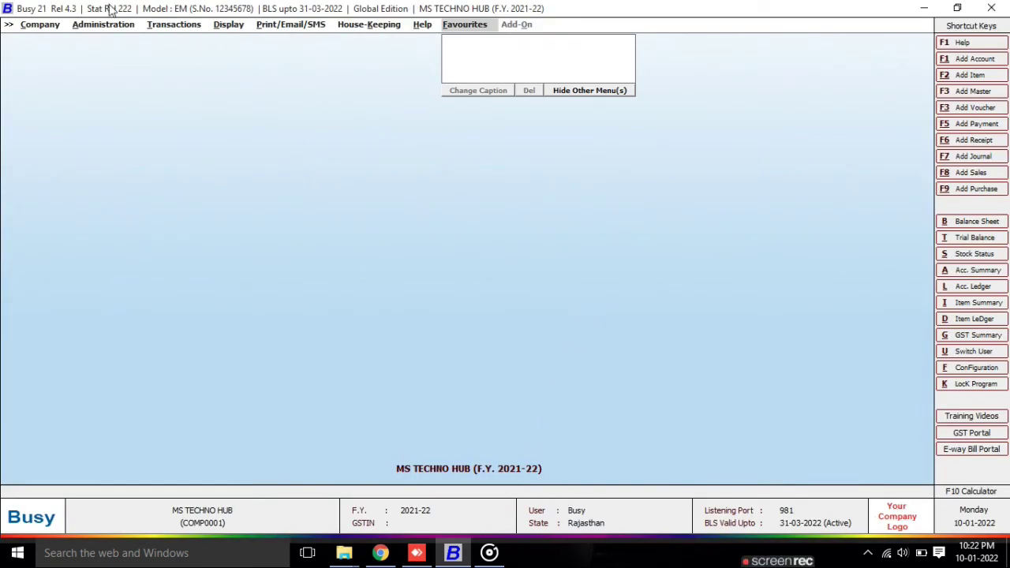
- Set AnyDesk Printer as user Busy's default printer driver in Hardware Configuration and save
click(98, 26)
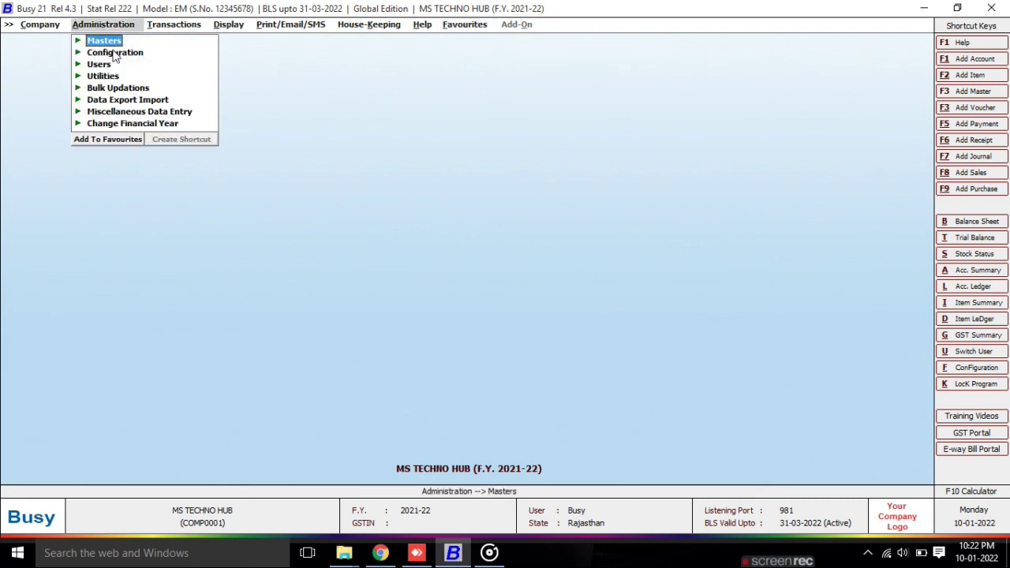
click(114, 50)
click(142, 88)
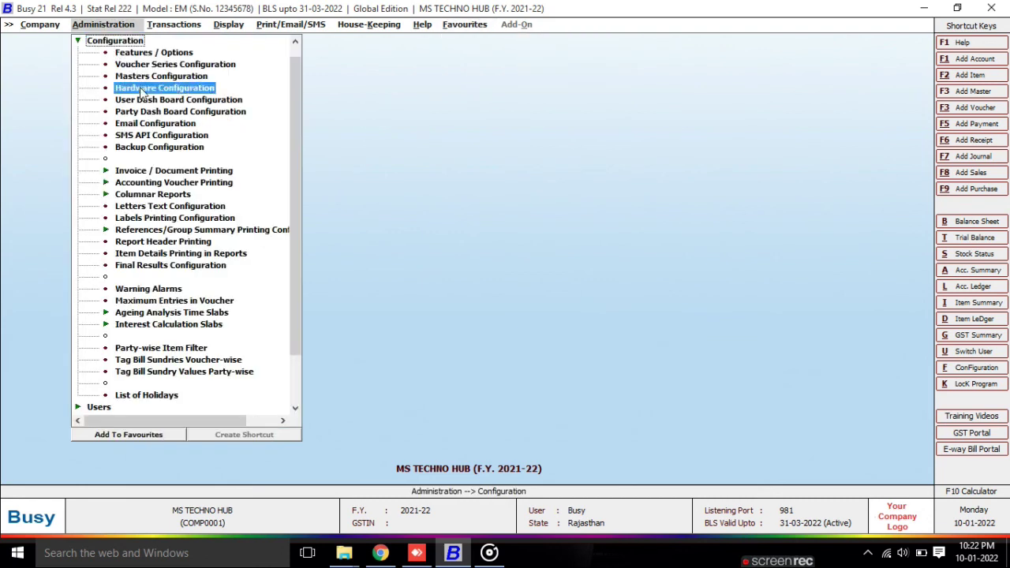
key(Return)
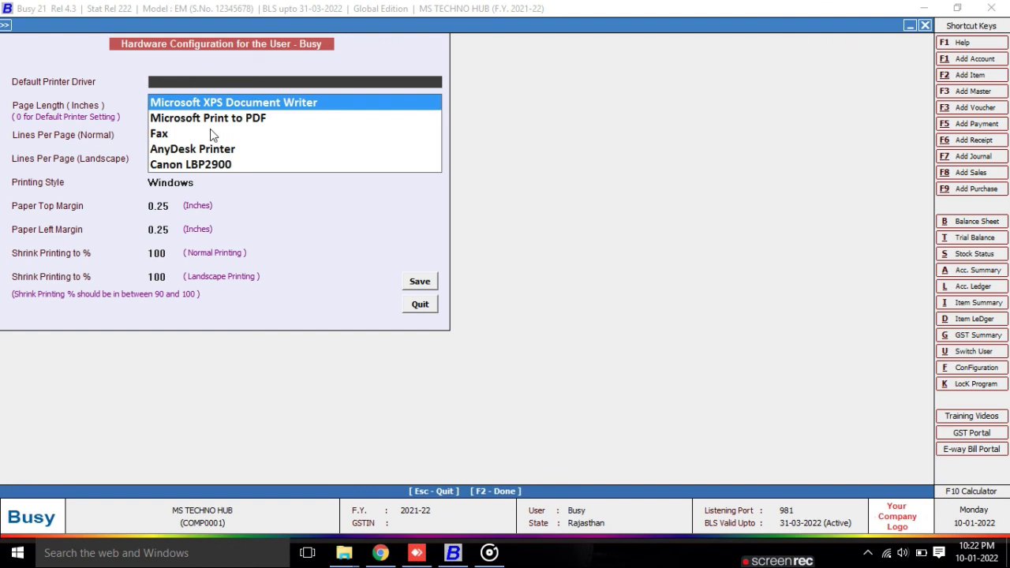
click(177, 148)
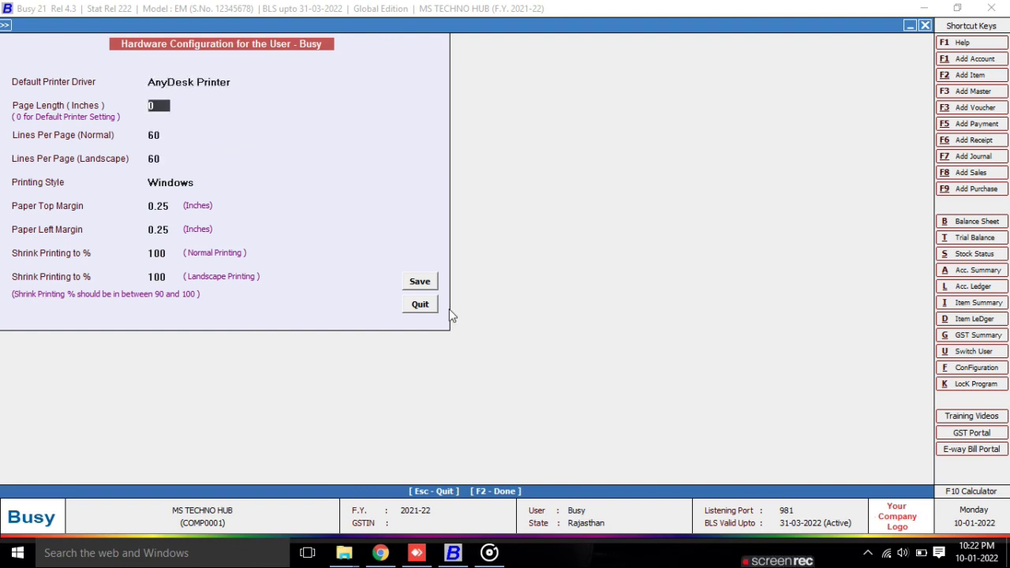
click(430, 284)
key(Escape)
key(Escape)
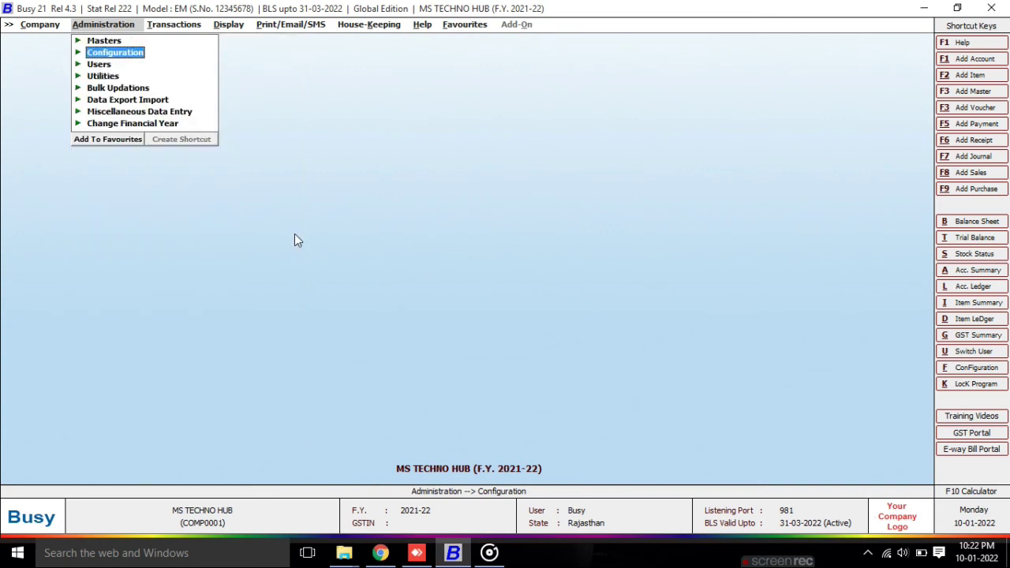
key(Right)
key(Return)
- Open sales voucher 1/2021-22 and bring up Invoice Printing to check the default printer
key(Left)
key(Right)
key(Down)
key(Return)
key(Return)
key(Return)
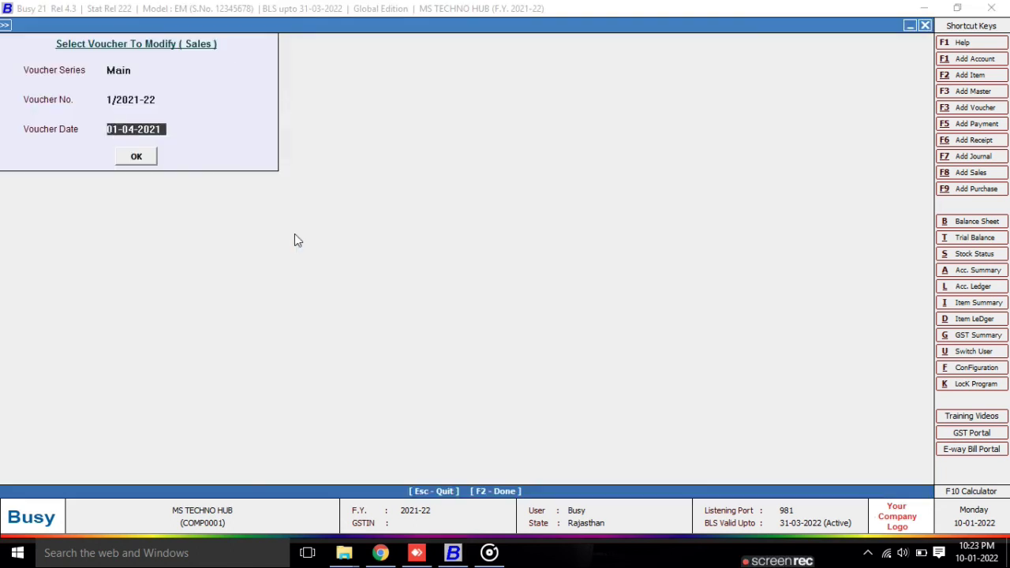
key(Return)
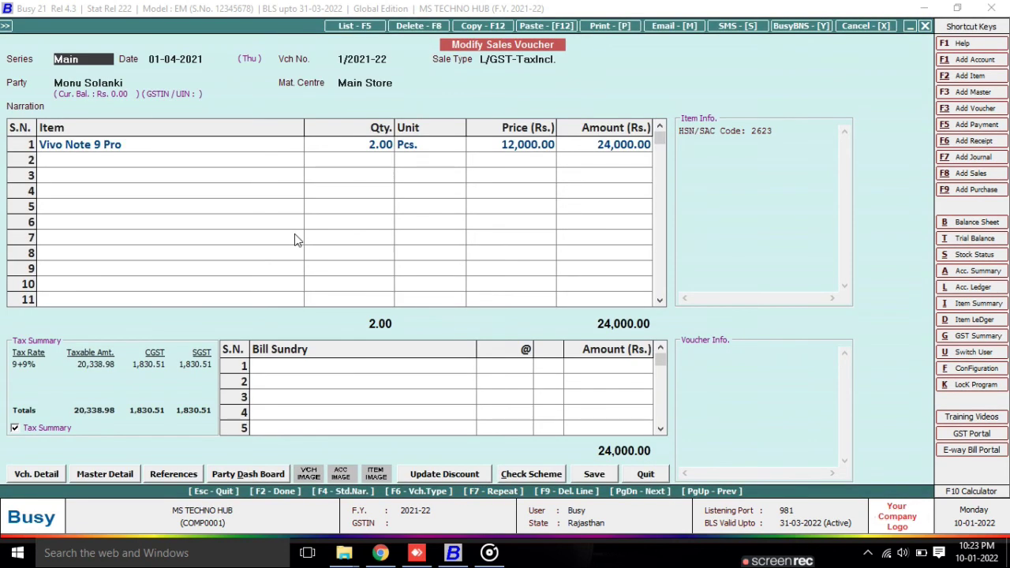
key(alt+p)
key(Return)
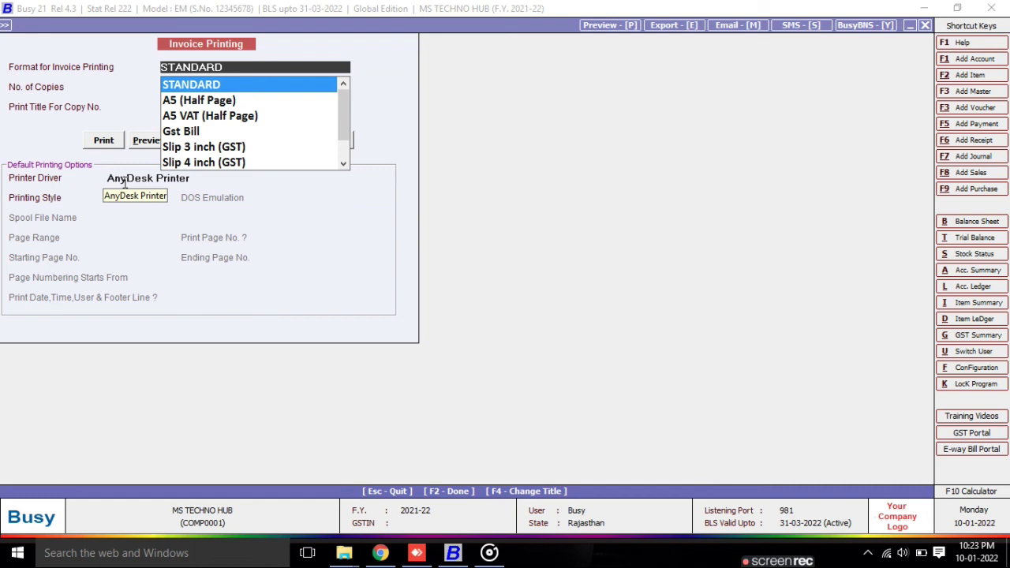
- Quit the voucher without changes and return to the Transactions menu
key(Escape)
key(Escape)
key(Escape)
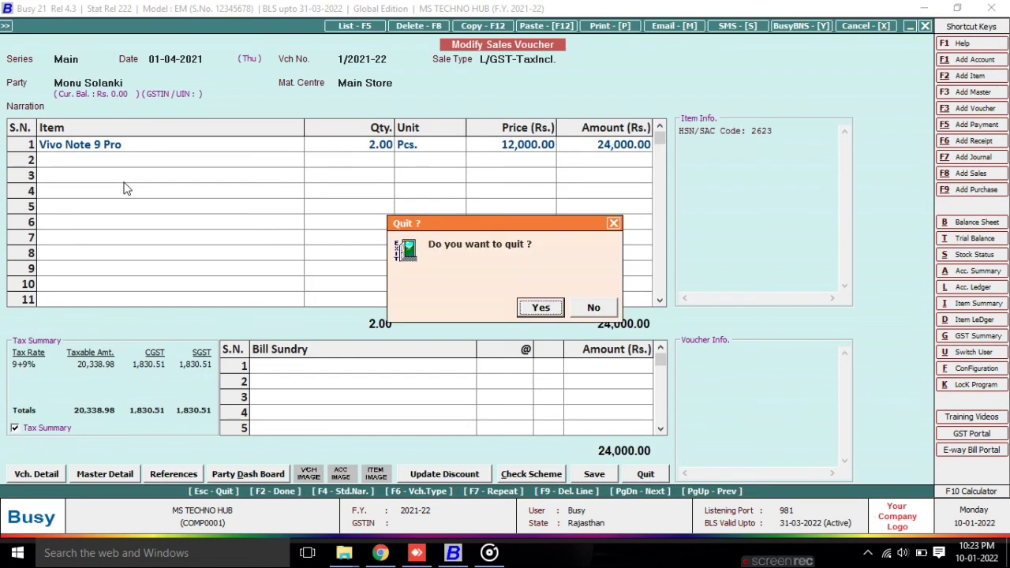
key(Return)
key(Escape)
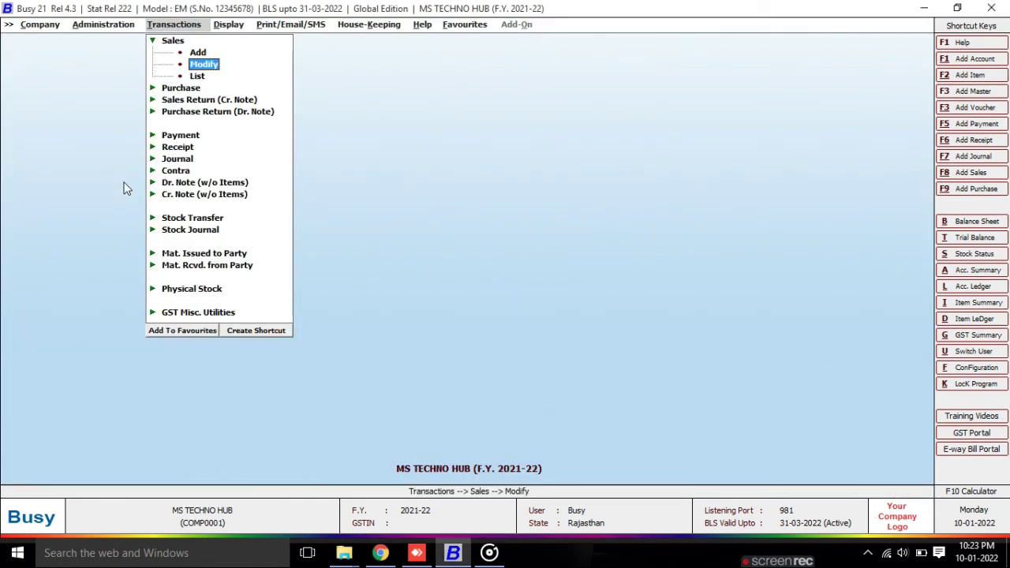
key(Escape)
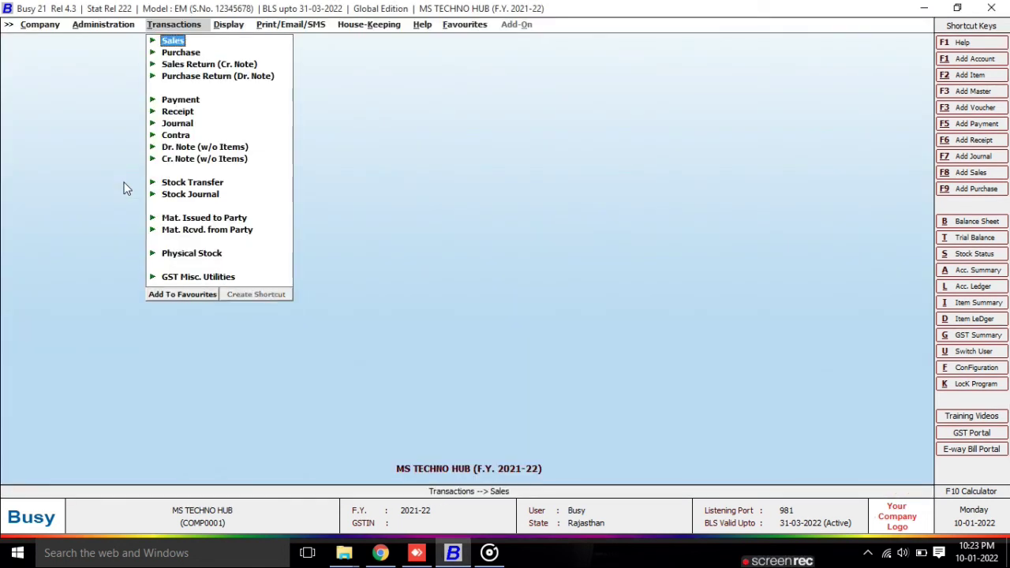